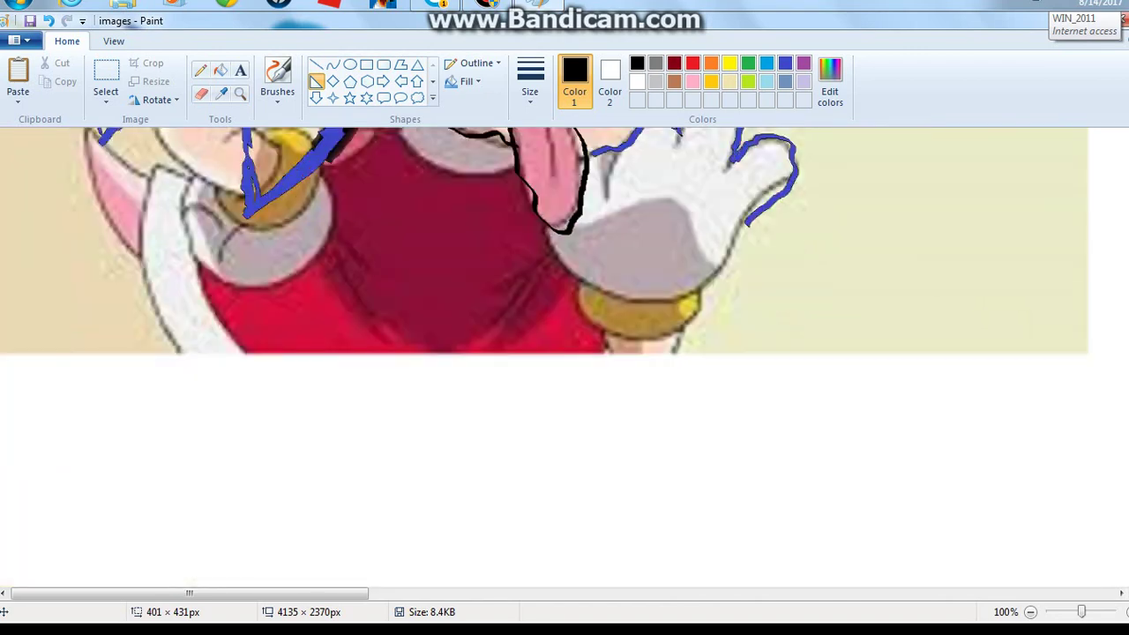
# Undo the black scribbles and triangle over the face, the blue recolouring of the right-side outline, and a stray small triangle on the forehead
pyautogui.scroll(11, 544, 357)
pyautogui.scroll(1, 544, 357)
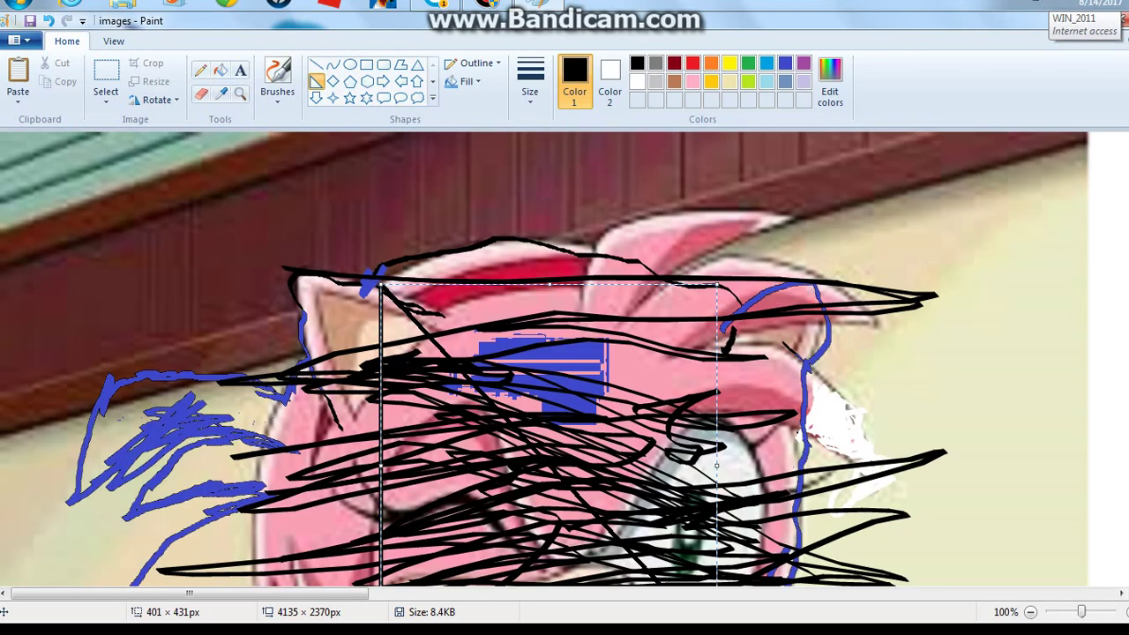
pyautogui.scroll(-3, 545, 357)
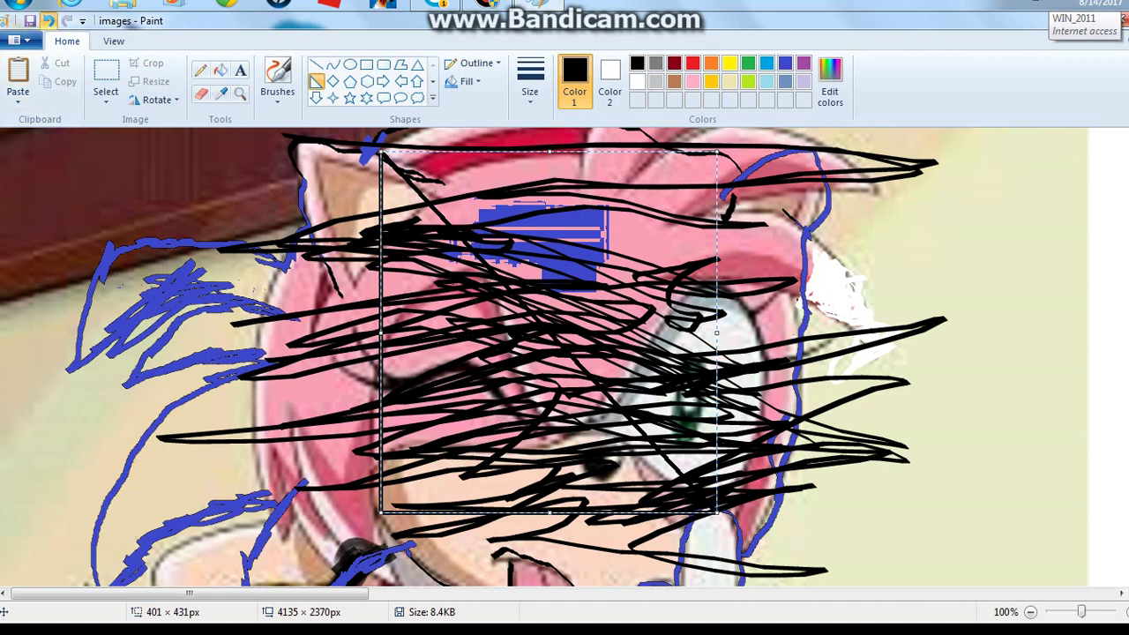
pyautogui.click(48, 20)
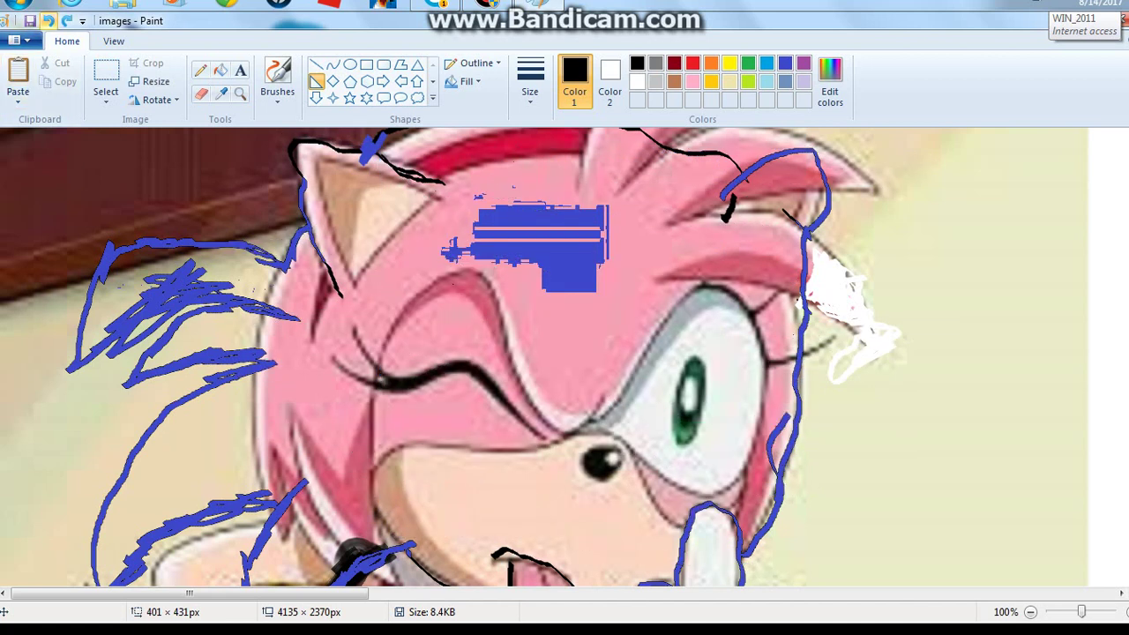
pyautogui.click(49, 21)
pyautogui.click(48, 21)
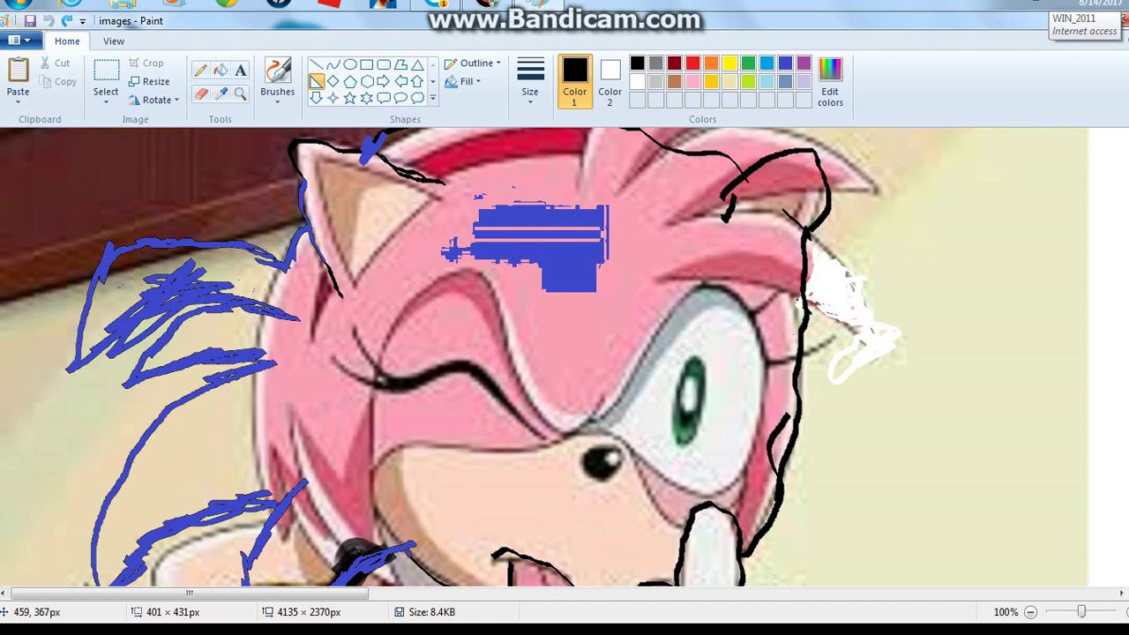
pyautogui.moveTo(443, 249); pyautogui.dragTo(458, 256)
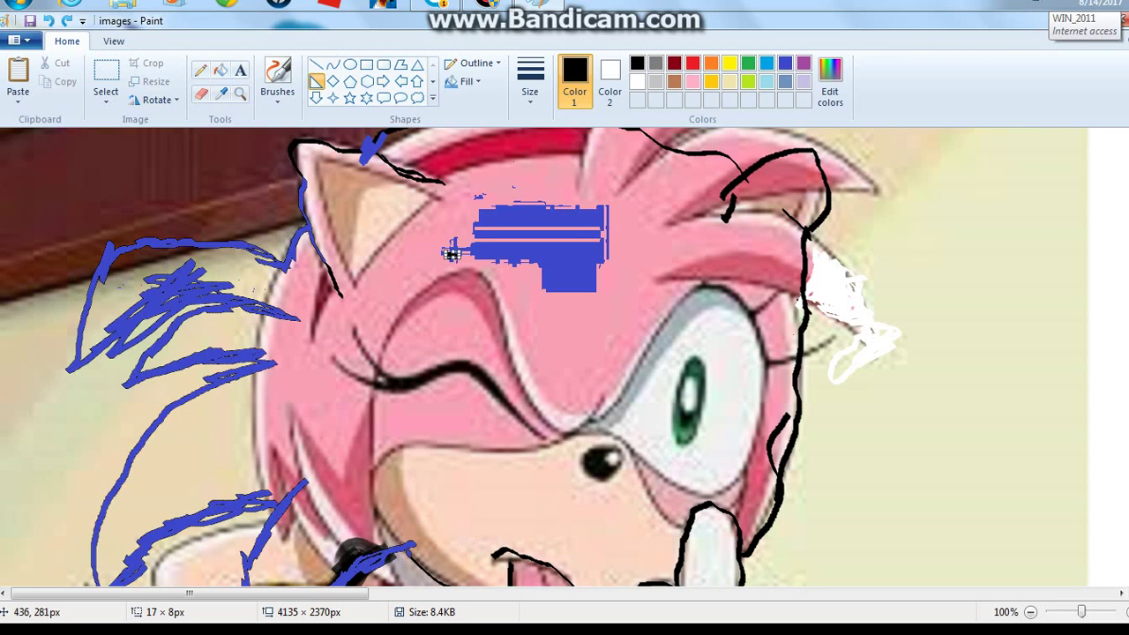
pyautogui.click(48, 21)
# With an indigo brush, scribble in the two upper hair spikes outlined to the left of the head
pyautogui.click(785, 62)
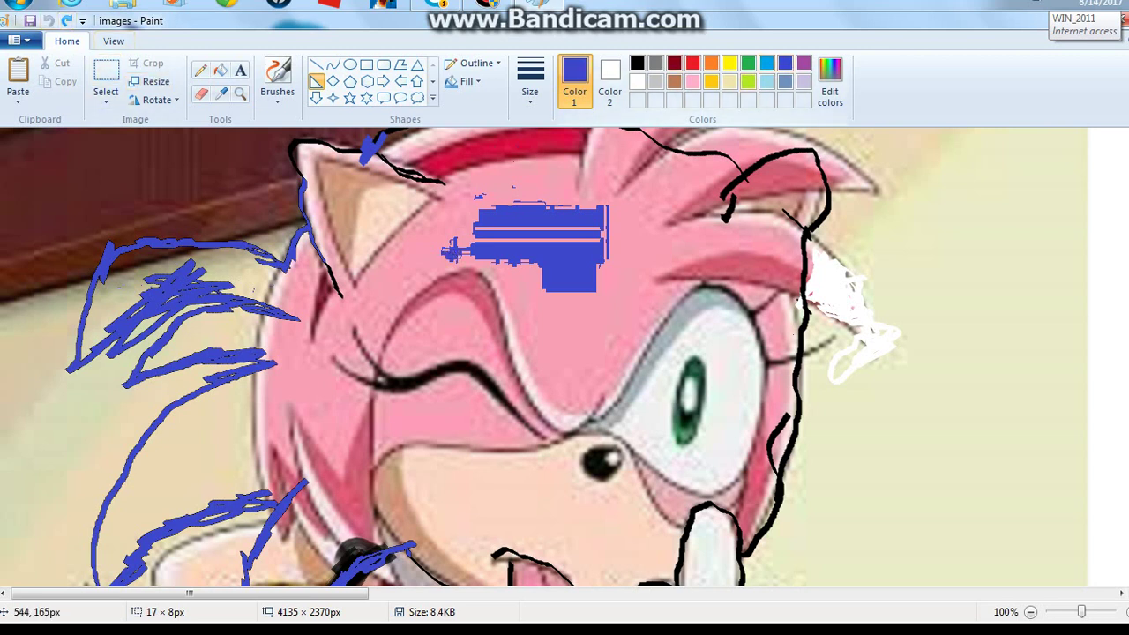
pyautogui.click(277, 79)
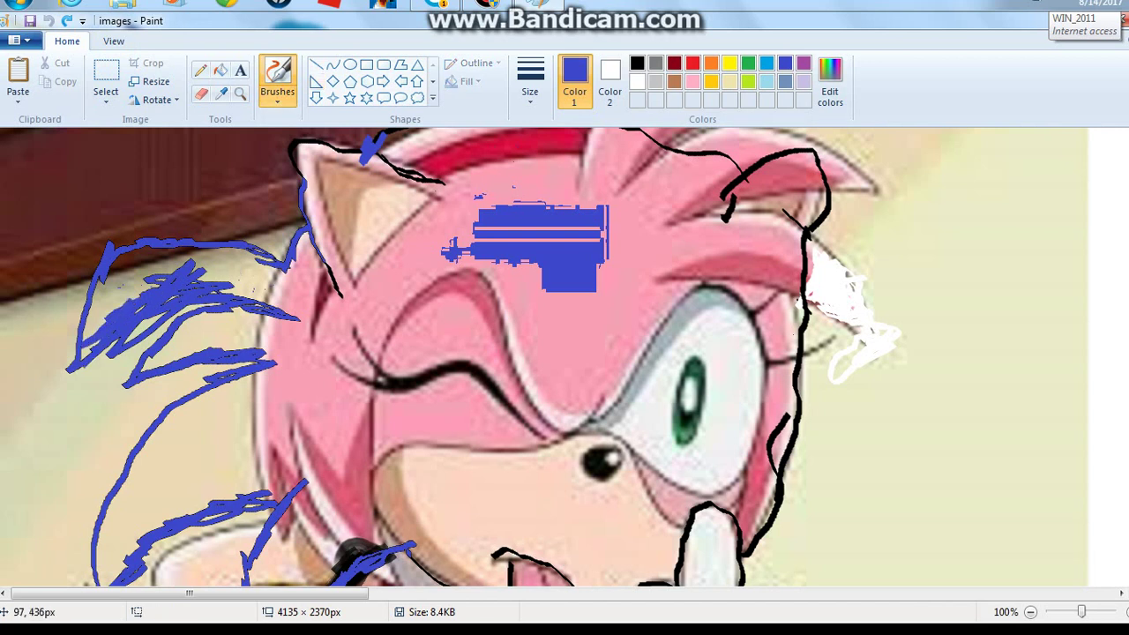
pyautogui.moveTo(84, 340)
pyautogui.mouseDown()
pyautogui.moveTo(95, 344)
pyautogui.moveTo(129, 264)
pyautogui.moveTo(141, 273)
pyautogui.moveTo(38, 332)
pyautogui.moveTo(183, 262)
pyautogui.moveTo(110, 331)
pyautogui.moveTo(131, 298)
pyautogui.moveTo(265, 265)
pyautogui.moveTo(282, 298)
pyautogui.moveTo(311, 231)
pyautogui.moveTo(264, 269)
pyautogui.moveTo(212, 256)
pyautogui.moveTo(267, 251)
pyautogui.moveTo(212, 289)
pyautogui.moveTo(304, 226)
pyautogui.moveTo(174, 280)
pyautogui.mouseUp()
pyautogui.moveTo(288, 250)
pyautogui.mouseDown()
pyautogui.moveTo(195, 265)
pyautogui.moveTo(120, 245)
pyautogui.moveTo(150, 249)
pyautogui.moveTo(160, 225)
pyautogui.mouseUp()
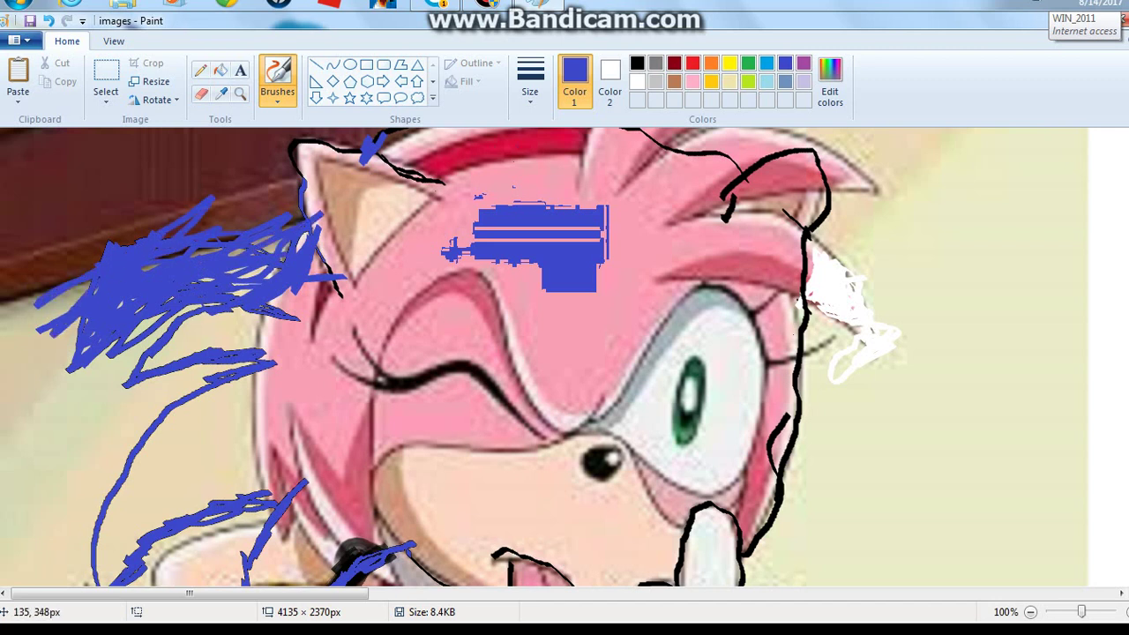
pyautogui.moveTo(119, 307)
pyautogui.mouseDown()
pyautogui.moveTo(216, 371)
pyautogui.moveTo(168, 336)
pyautogui.moveTo(224, 357)
pyautogui.moveTo(221, 291)
pyautogui.moveTo(88, 401)
pyautogui.moveTo(180, 397)
pyautogui.moveTo(135, 397)
pyautogui.moveTo(155, 410)
pyautogui.mouseUp()
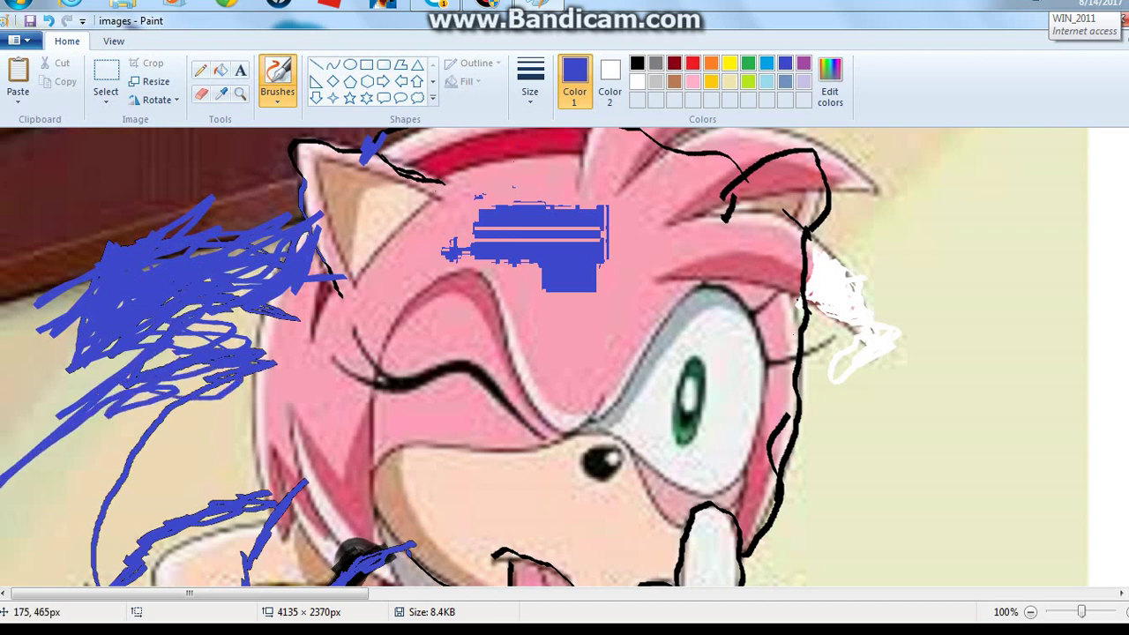
pyautogui.moveTo(238, 390)
pyautogui.mouseDown()
pyautogui.moveTo(71, 348)
pyautogui.moveTo(203, 371)
pyautogui.moveTo(62, 450)
pyautogui.mouseUp()
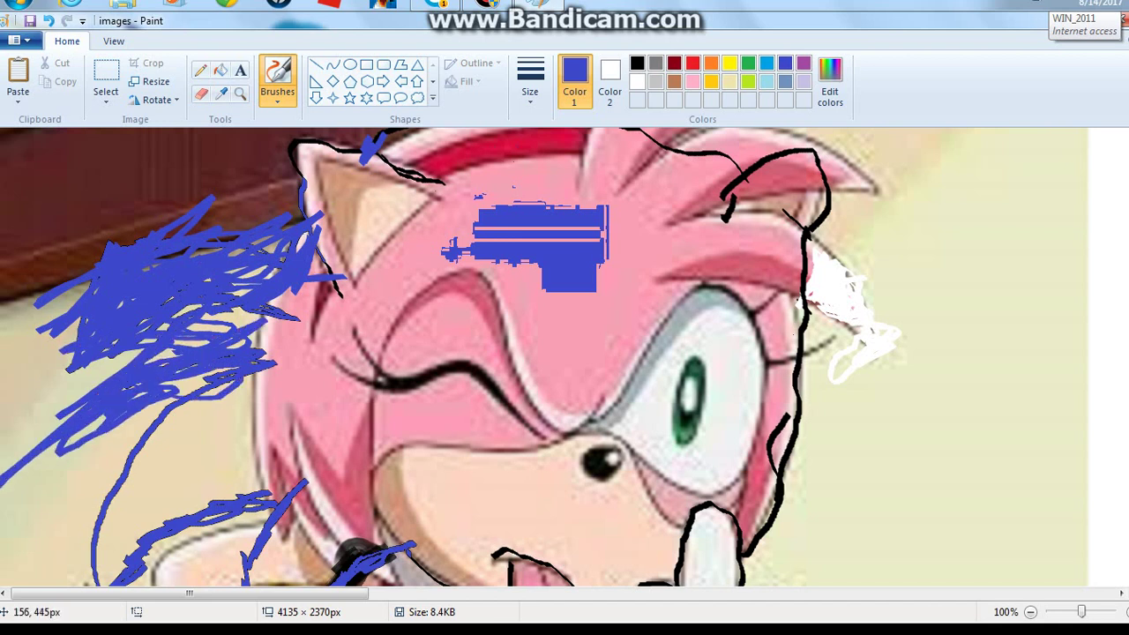
# Fill the lower left hair spikes and the area over the bracelet and shoulder with indigo brush strokes
pyautogui.moveTo(141, 345)
pyautogui.mouseDown()
pyautogui.moveTo(212, 431)
pyautogui.moveTo(128, 487)
pyautogui.moveTo(113, 547)
pyautogui.moveTo(94, 397)
pyautogui.moveTo(204, 363)
pyautogui.moveTo(176, 335)
pyautogui.moveTo(216, 469)
pyautogui.moveTo(208, 504)
pyautogui.moveTo(191, 510)
pyautogui.moveTo(264, 475)
pyautogui.moveTo(3, 463)
pyautogui.moveTo(228, 472)
pyautogui.moveTo(205, 441)
pyautogui.moveTo(294, 465)
pyautogui.mouseUp()
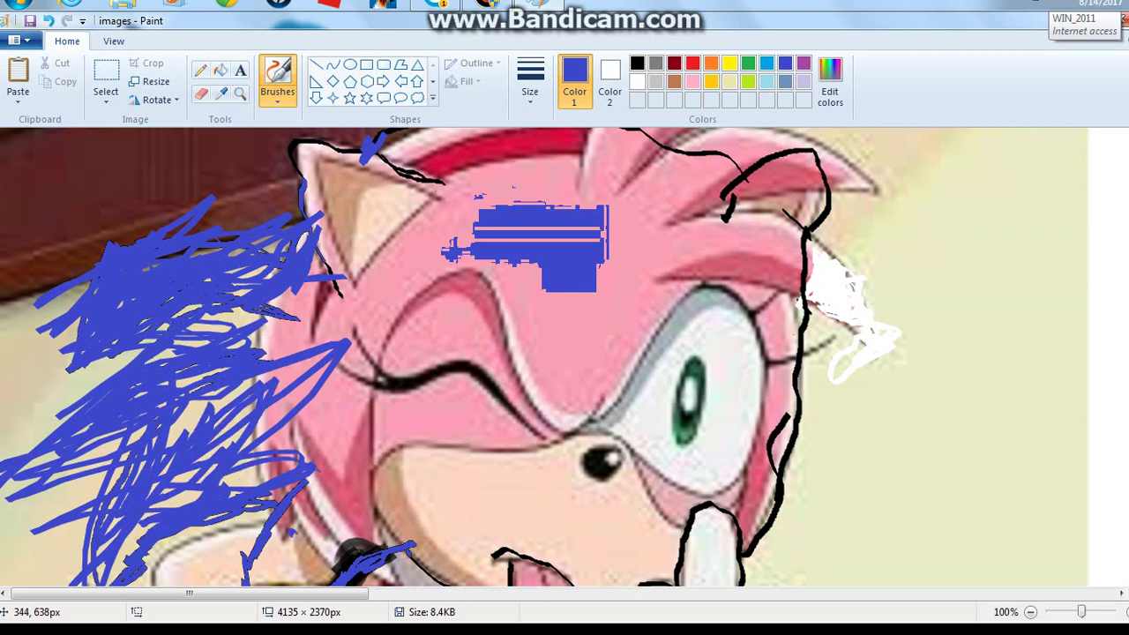
pyautogui.moveTo(302, 533)
pyautogui.mouseDown()
pyautogui.moveTo(313, 506)
pyautogui.moveTo(263, 579)
pyautogui.moveTo(369, 554)
pyautogui.moveTo(266, 576)
pyautogui.moveTo(379, 540)
pyautogui.moveTo(292, 573)
pyautogui.moveTo(339, 548)
pyautogui.mouseUp()
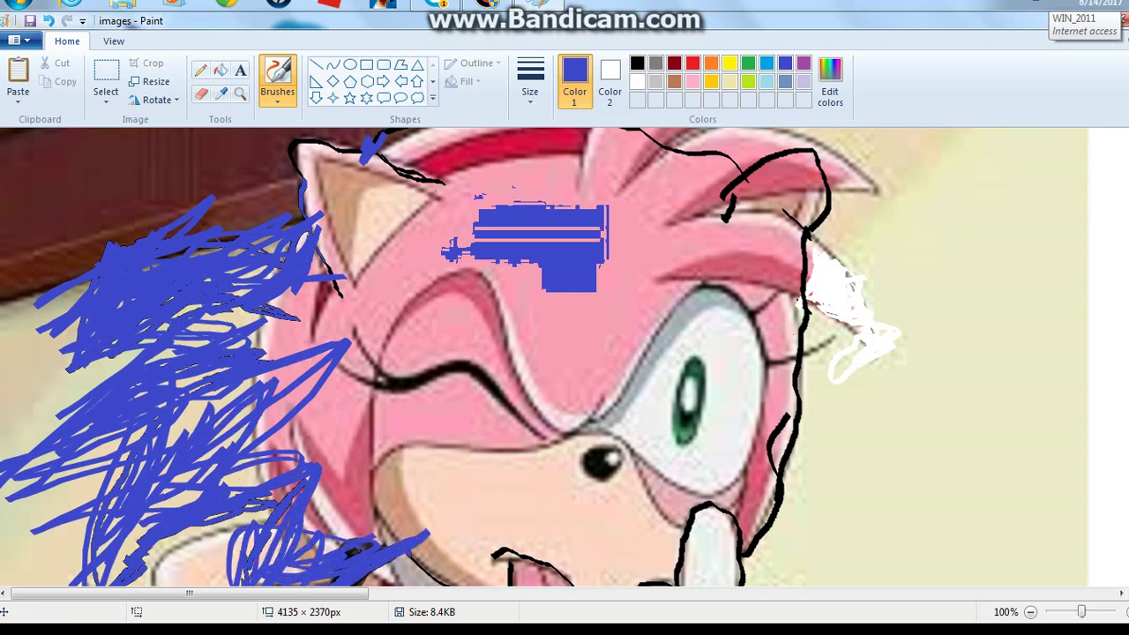
pyautogui.scroll(-3, 545, 357)
pyautogui.moveTo(322, 370)
pyautogui.mouseDown()
pyautogui.moveTo(275, 432)
pyautogui.moveTo(300, 477)
pyautogui.moveTo(352, 385)
pyautogui.moveTo(265, 321)
pyautogui.moveTo(344, 342)
pyautogui.moveTo(415, 384)
pyautogui.moveTo(398, 362)
pyautogui.moveTo(327, 361)
pyautogui.moveTo(372, 323)
pyautogui.moveTo(345, 365)
pyautogui.moveTo(419, 386)
pyautogui.mouseUp()
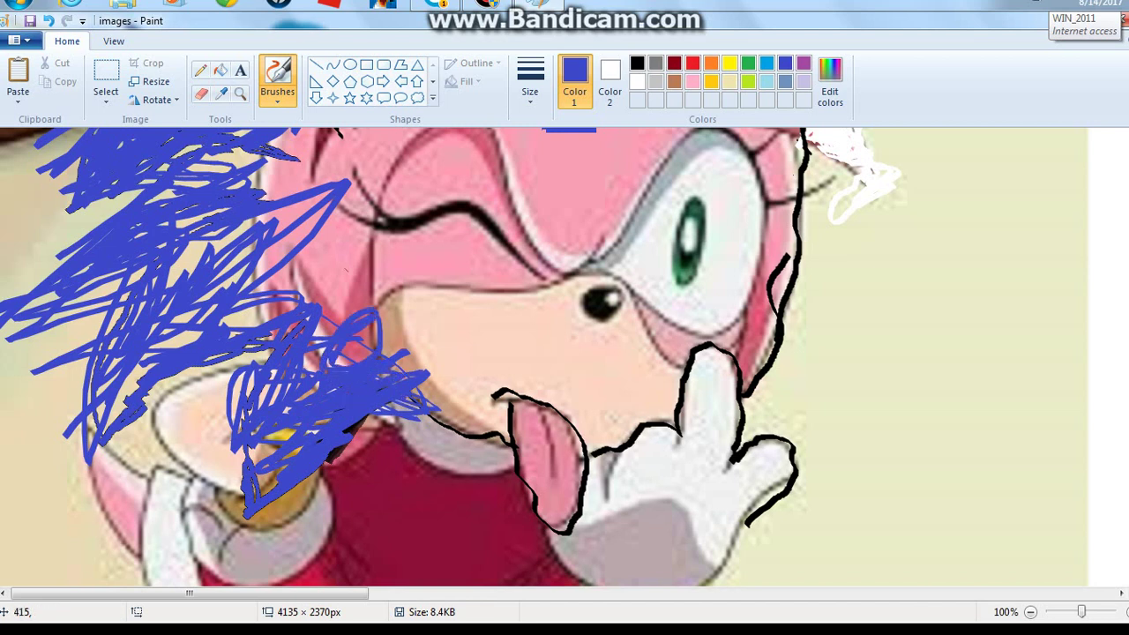
pyautogui.moveTo(302, 292)
pyautogui.mouseDown()
pyautogui.moveTo(270, 268)
pyautogui.moveTo(249, 224)
pyautogui.mouseUp()
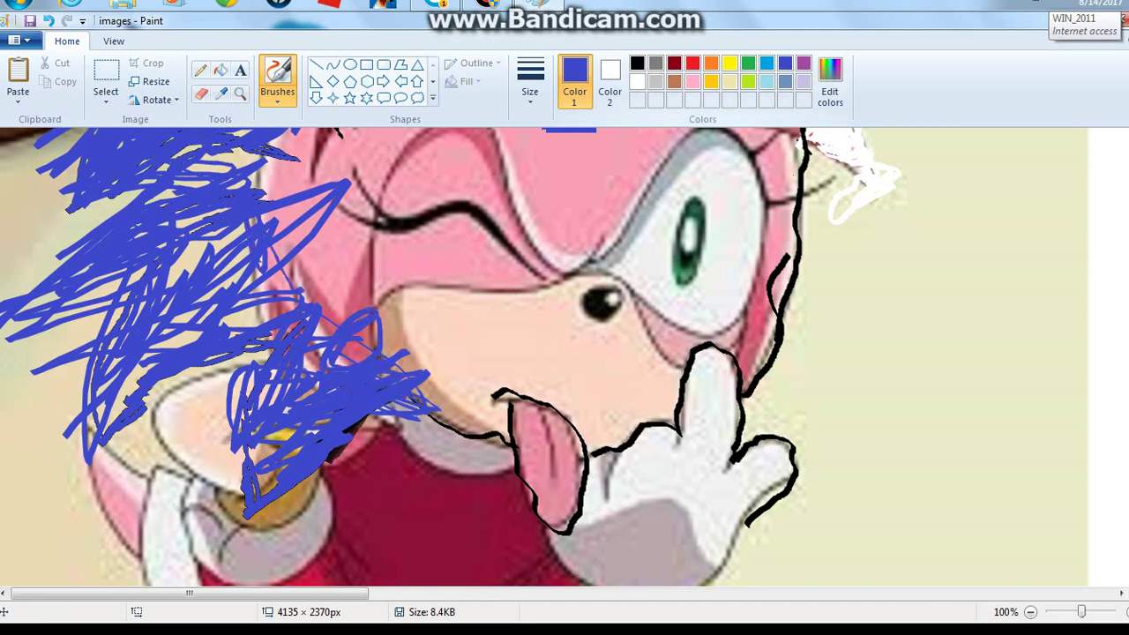
pyautogui.scroll(3, 547, 357)
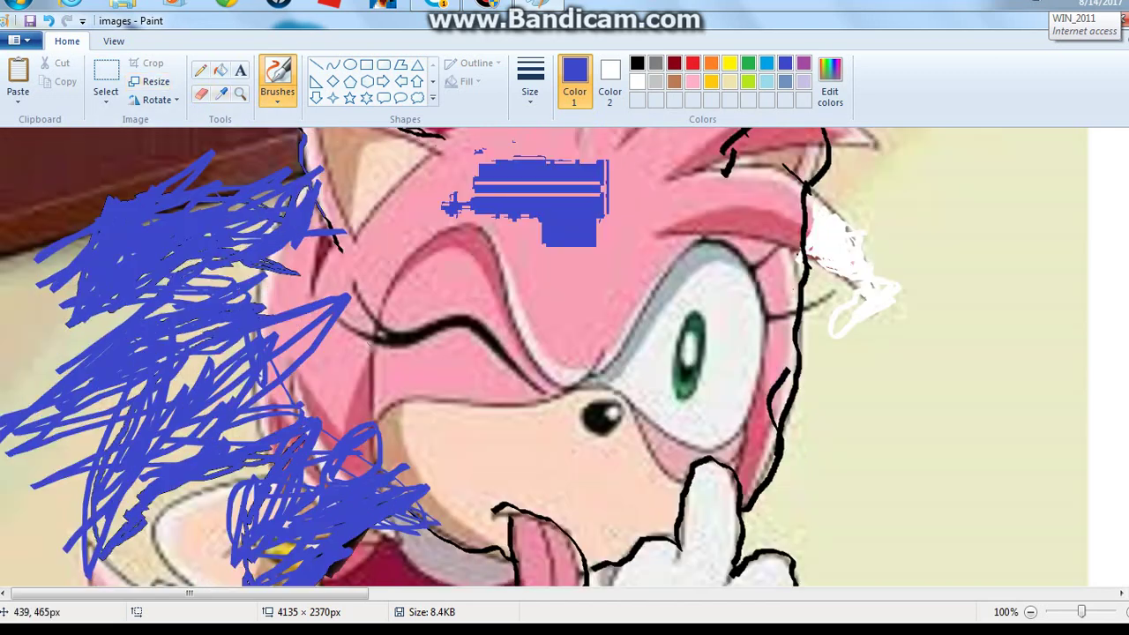
# Outline the brow and both eyes in indigo, and shade the bridge above the nose and the hair beside the open eye
pyautogui.moveTo(384, 349)
pyautogui.mouseDown()
pyautogui.moveTo(306, 376)
pyautogui.moveTo(274, 141)
pyautogui.moveTo(306, 202)
pyautogui.moveTo(204, 330)
pyautogui.moveTo(77, 285)
pyautogui.moveTo(385, 418)
pyautogui.moveTo(371, 434)
pyautogui.moveTo(50, 462)
pyautogui.moveTo(280, 346)
pyautogui.moveTo(313, 363)
pyautogui.moveTo(122, 514)
pyautogui.moveTo(213, 433)
pyautogui.moveTo(284, 295)
pyautogui.mouseUp()
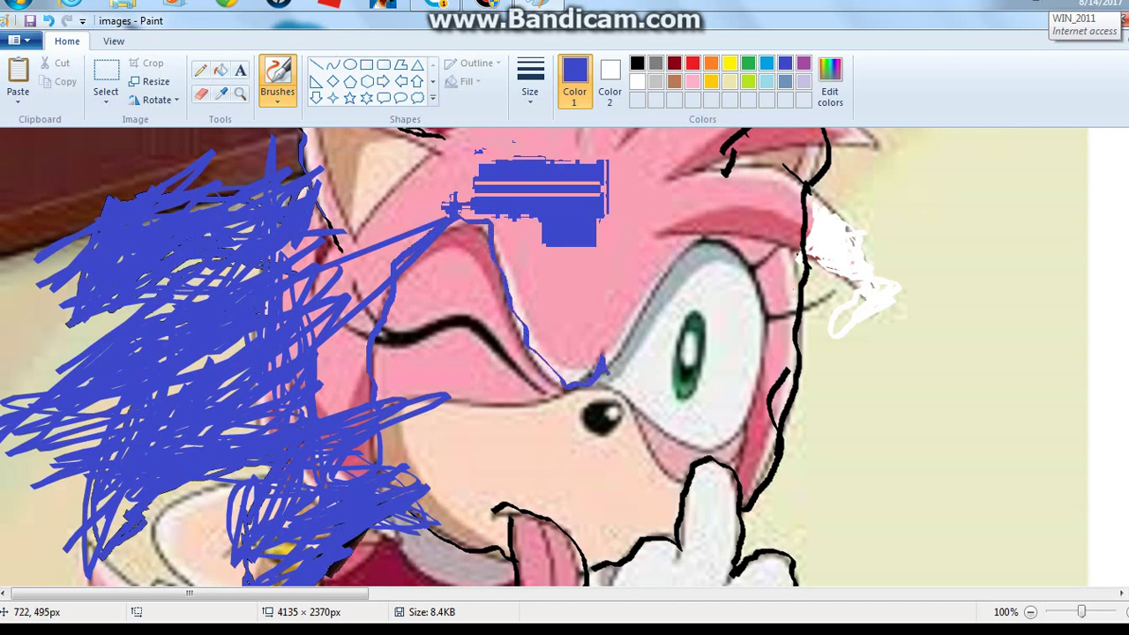
pyautogui.moveTo(604, 376)
pyautogui.mouseDown()
pyautogui.moveTo(619, 351)
pyautogui.moveTo(651, 283)
pyautogui.moveTo(711, 243)
pyautogui.mouseUp()
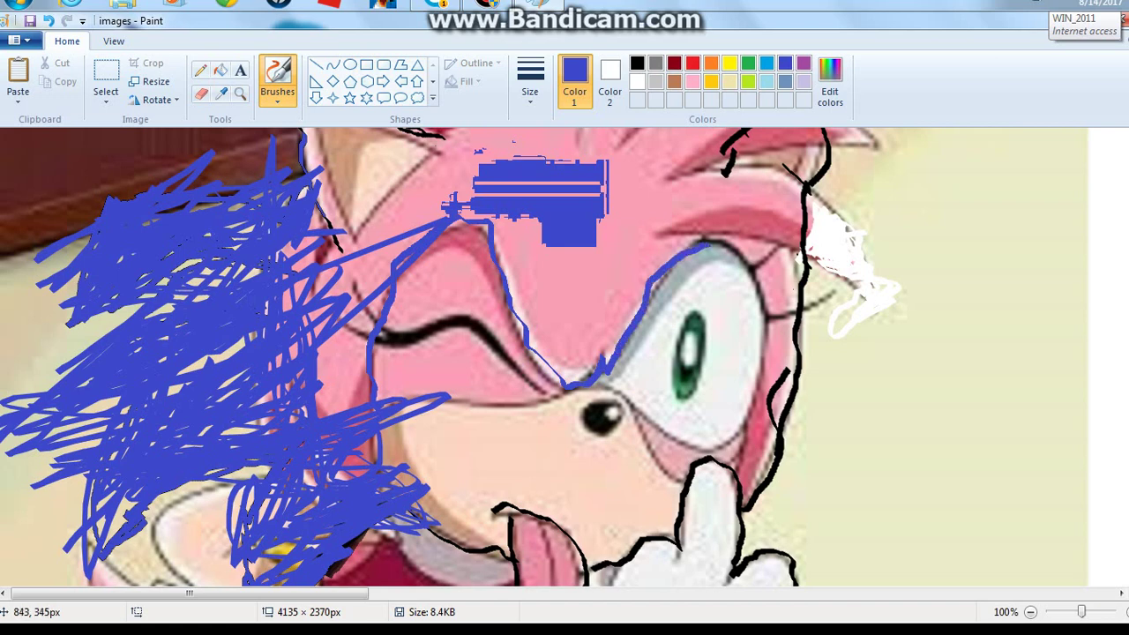
pyautogui.moveTo(761, 298)
pyautogui.mouseDown()
pyautogui.moveTo(785, 371)
pyautogui.moveTo(781, 428)
pyautogui.moveTo(748, 351)
pyautogui.moveTo(766, 389)
pyautogui.moveTo(783, 325)
pyautogui.moveTo(775, 476)
pyautogui.moveTo(751, 450)
pyautogui.moveTo(763, 504)
pyautogui.mouseUp()
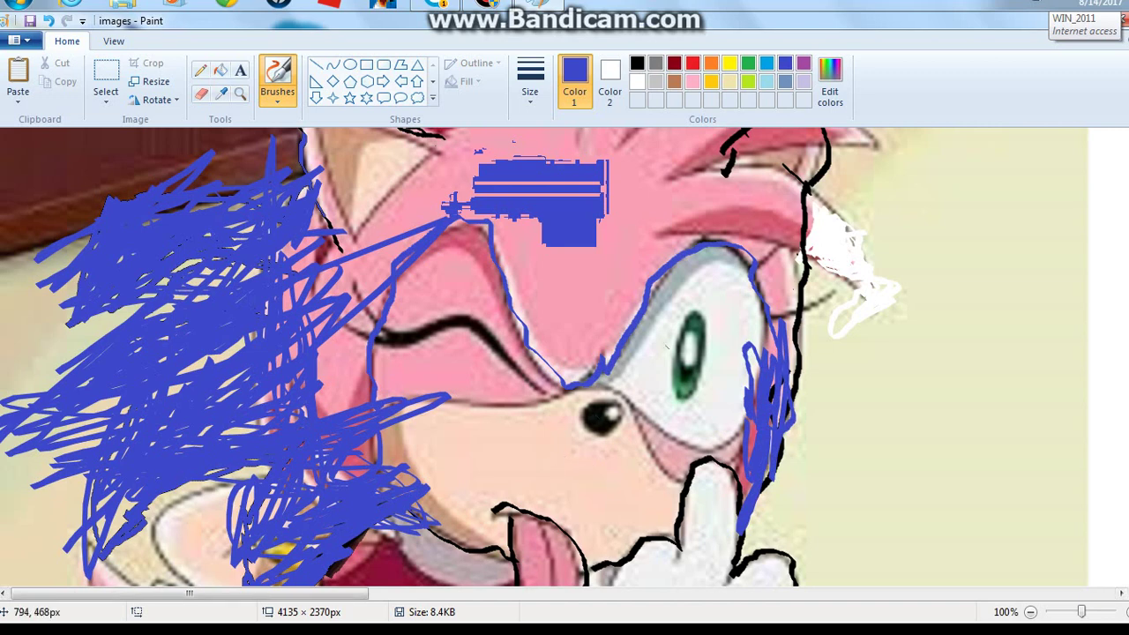
pyautogui.moveTo(540, 384)
pyautogui.mouseDown()
pyautogui.moveTo(623, 311)
pyautogui.moveTo(572, 381)
pyautogui.moveTo(683, 265)
pyautogui.moveTo(694, 238)
pyautogui.mouseUp()
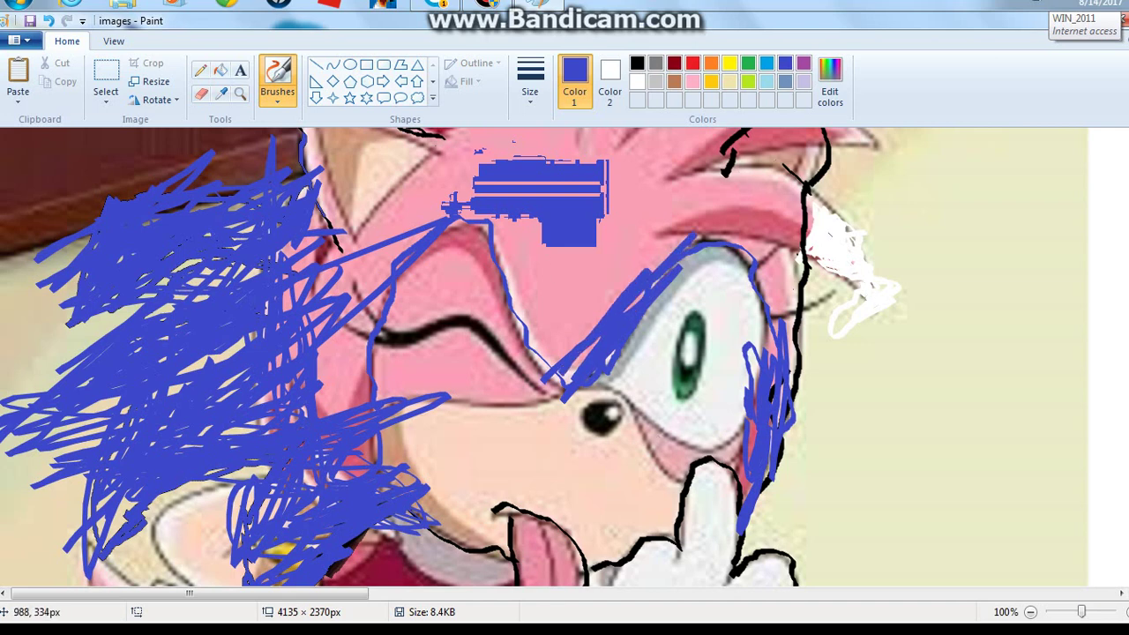
# Cover the hair tips sticking out beyond the black outline at the upper right of the head with white brush strokes
pyautogui.moveTo(813, 263); pyautogui.dragTo(807, 196)
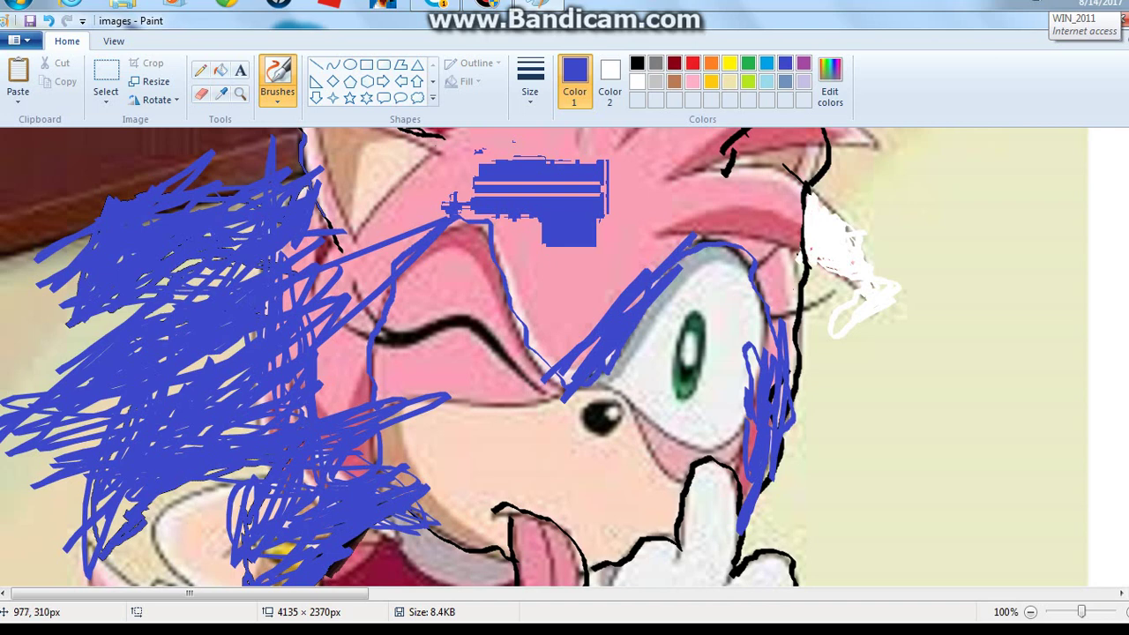
pyautogui.moveTo(829, 284); pyautogui.dragTo(867, 326)
pyautogui.scroll(3, 543, 358)
pyautogui.moveTo(825, 223)
pyautogui.mouseDown()
pyautogui.moveTo(816, 199)
pyautogui.moveTo(816, 226)
pyautogui.moveTo(869, 285)
pyautogui.moveTo(853, 195)
pyautogui.moveTo(845, 284)
pyautogui.moveTo(869, 234)
pyautogui.moveTo(764, 191)
pyautogui.moveTo(663, 186)
pyautogui.moveTo(632, 154)
pyautogui.moveTo(570, 155)
pyautogui.moveTo(565, 186)
pyautogui.moveTo(572, 165)
pyautogui.moveTo(642, 159)
pyautogui.moveTo(622, 172)
pyautogui.moveTo(665, 197)
pyautogui.mouseUp()
# Brush indigo strokes over the left ear's edges, the red hairband and the hair beside the closed eye
pyautogui.moveTo(609, 230)
pyautogui.mouseDown()
pyautogui.moveTo(602, 220)
pyautogui.moveTo(625, 263)
pyautogui.moveTo(436, 211)
pyautogui.moveTo(446, 174)
pyautogui.moveTo(398, 202)
pyautogui.moveTo(482, 211)
pyautogui.moveTo(393, 212)
pyautogui.moveTo(477, 242)
pyautogui.moveTo(410, 290)
pyautogui.moveTo(432, 286)
pyautogui.moveTo(353, 382)
pyautogui.moveTo(346, 367)
pyautogui.moveTo(362, 357)
pyautogui.moveTo(331, 280)
pyautogui.moveTo(350, 339)
pyautogui.moveTo(336, 358)
pyautogui.moveTo(334, 264)
pyautogui.moveTo(319, 266)
pyautogui.moveTo(323, 305)
pyautogui.moveTo(307, 224)
pyautogui.mouseUp()
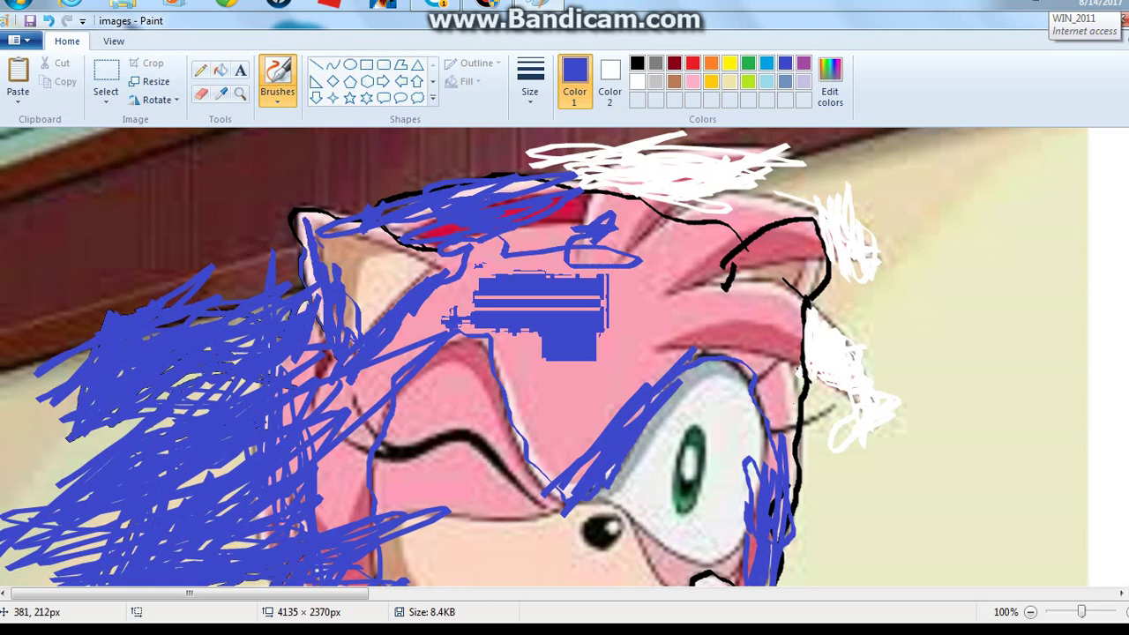
pyautogui.moveTo(378, 241); pyautogui.dragTo(385, 236)
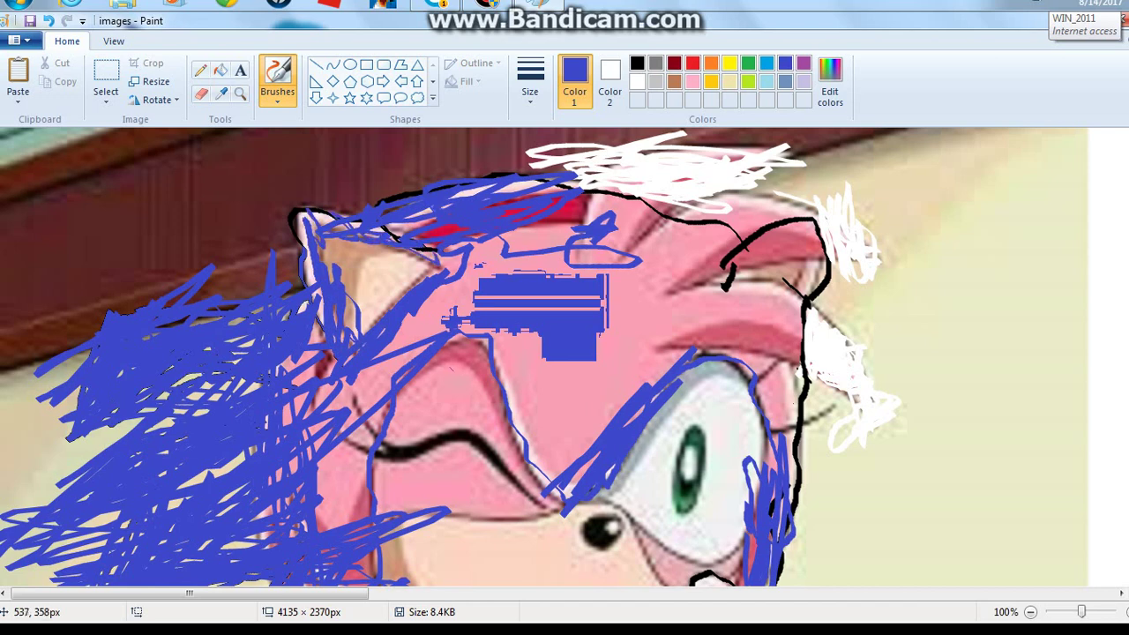
pyautogui.moveTo(459, 371)
pyautogui.mouseDown()
pyautogui.moveTo(400, 428)
pyautogui.moveTo(330, 546)
pyautogui.moveTo(383, 391)
pyautogui.moveTo(355, 547)
pyautogui.moveTo(365, 452)
pyautogui.mouseUp()
# Shade the closed eye's lid above and below the black lash line with indigo strokes
pyautogui.scroll(-2, 598, 325)
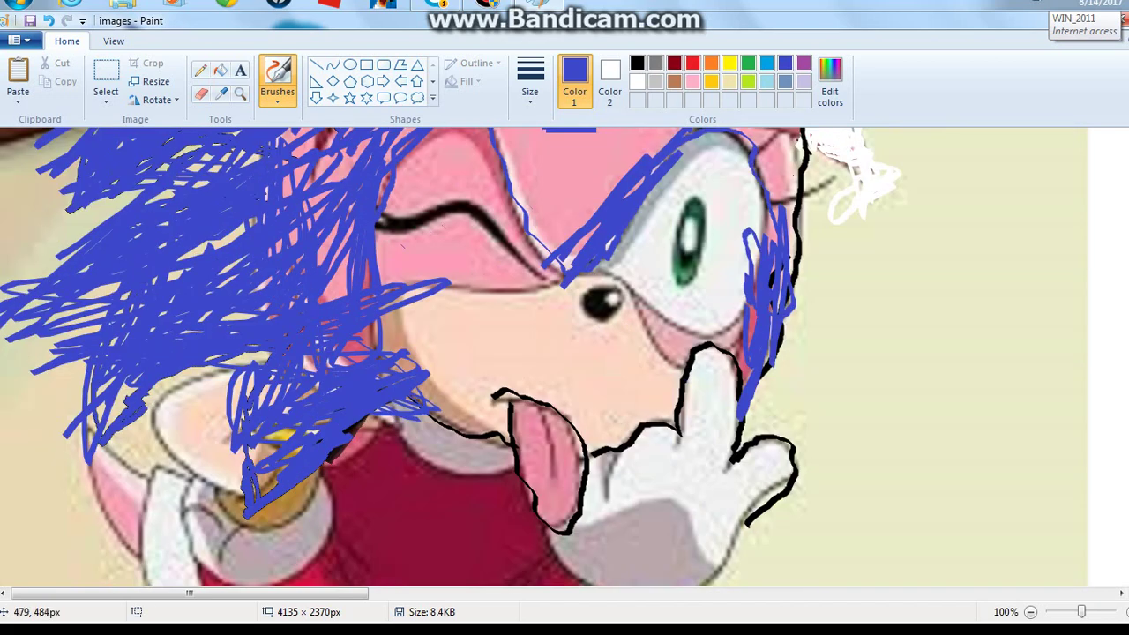
pyautogui.moveTo(405, 248)
pyautogui.mouseDown()
pyautogui.moveTo(383, 249)
pyautogui.moveTo(472, 212)
pyautogui.moveTo(497, 226)
pyautogui.mouseUp()
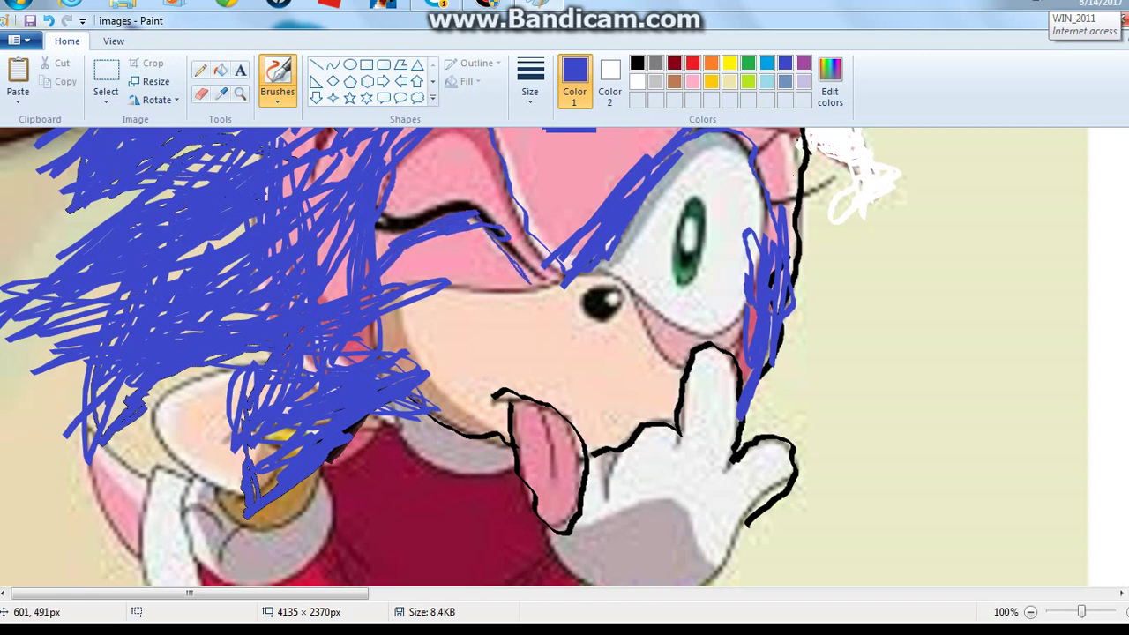
pyautogui.moveTo(515, 265)
pyautogui.mouseDown()
pyautogui.moveTo(407, 294)
pyautogui.moveTo(402, 269)
pyautogui.moveTo(495, 290)
pyautogui.moveTo(450, 240)
pyautogui.moveTo(442, 256)
pyautogui.moveTo(463, 268)
pyautogui.moveTo(531, 282)
pyautogui.moveTo(468, 142)
pyautogui.moveTo(516, 222)
pyautogui.moveTo(451, 148)
pyautogui.moveTo(420, 186)
pyautogui.moveTo(472, 145)
pyautogui.moveTo(382, 234)
pyautogui.moveTo(429, 161)
pyautogui.moveTo(468, 184)
pyautogui.moveTo(525, 263)
pyautogui.moveTo(603, 245)
pyautogui.mouseUp()
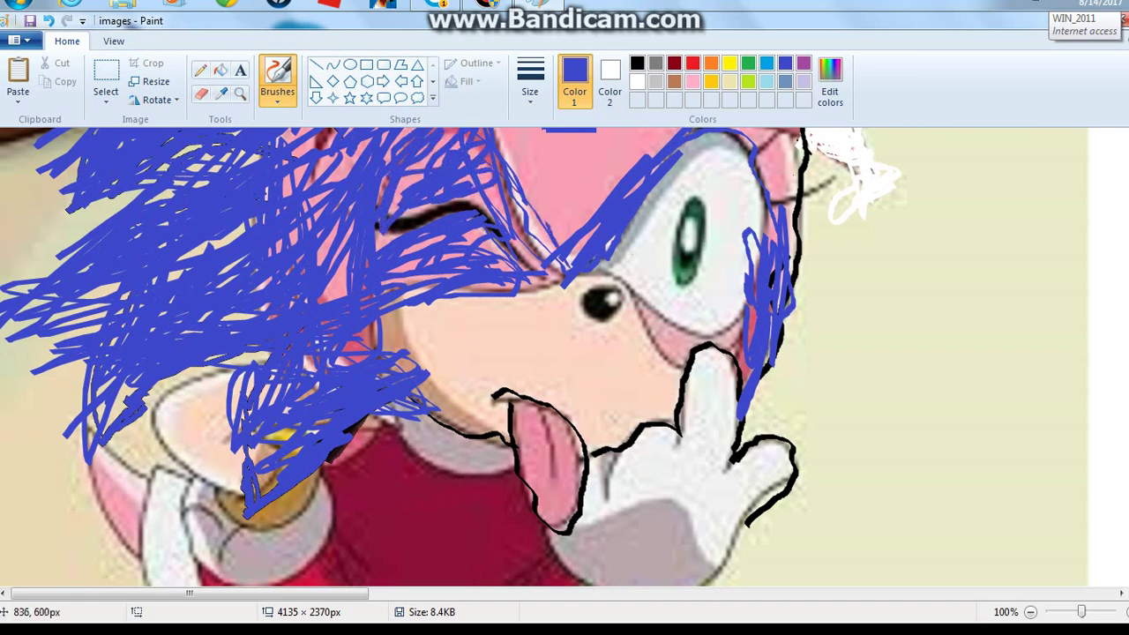
# Add indigo strokes above the open eye and paint white over the part extending past the right-side outline
pyautogui.scroll(3, 547, 357)
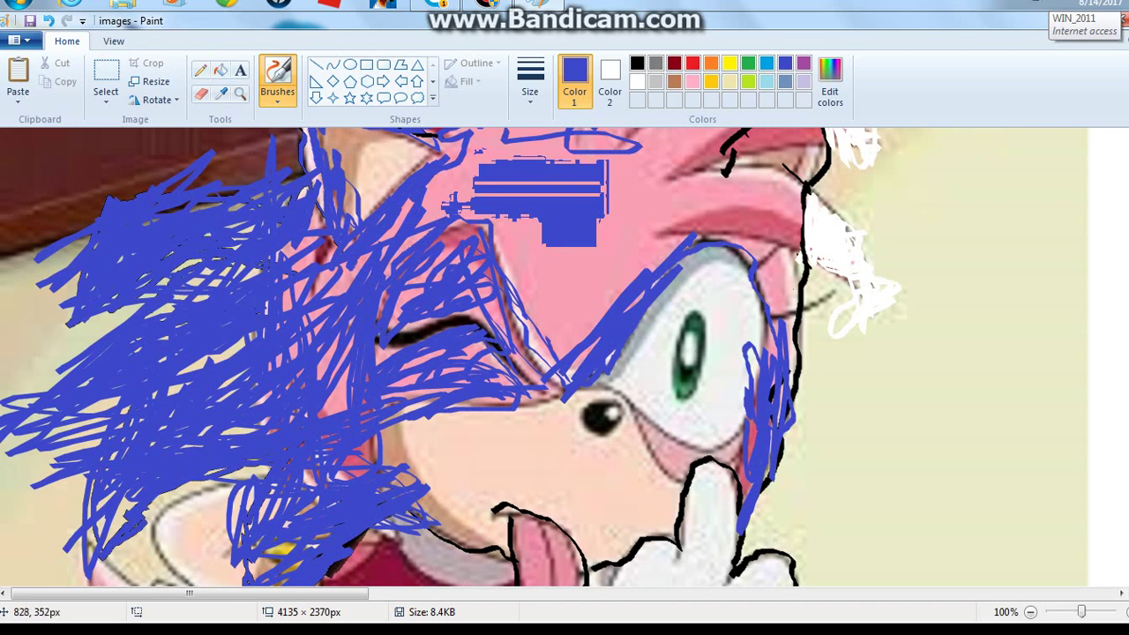
pyautogui.moveTo(626, 263); pyautogui.dragTo(675, 240)
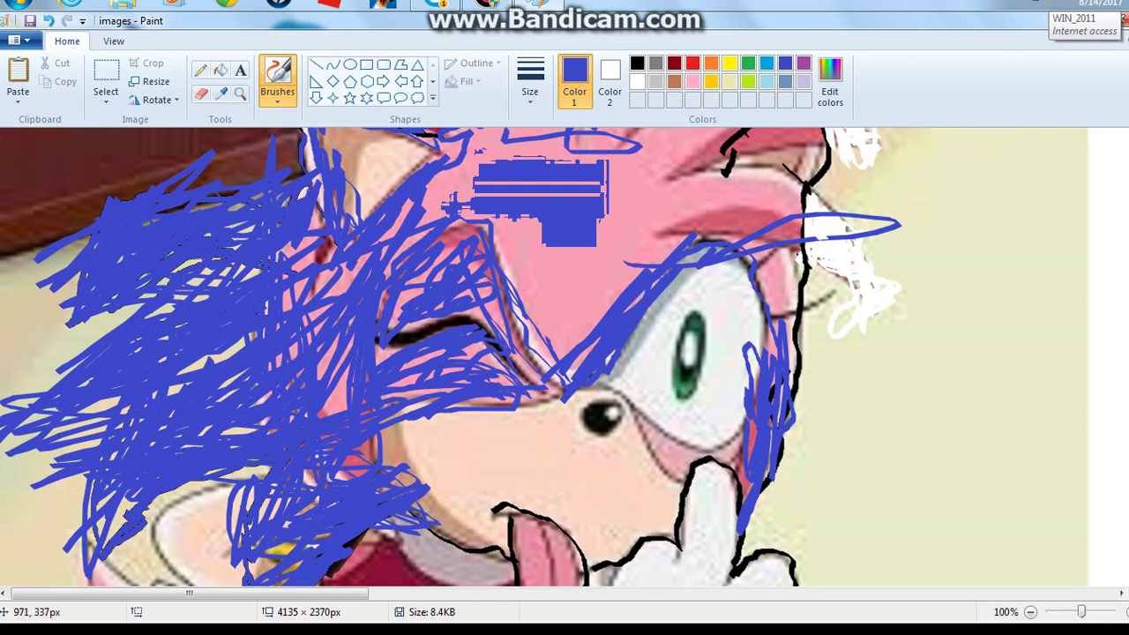
pyautogui.moveTo(880, 210)
pyautogui.mouseDown()
pyautogui.moveTo(891, 231)
pyautogui.moveTo(869, 236)
pyautogui.moveTo(930, 214)
pyautogui.moveTo(794, 240)
pyautogui.moveTo(804, 251)
pyautogui.moveTo(812, 173)
pyautogui.mouseUp()
pyautogui.scroll(3, 811, 167)
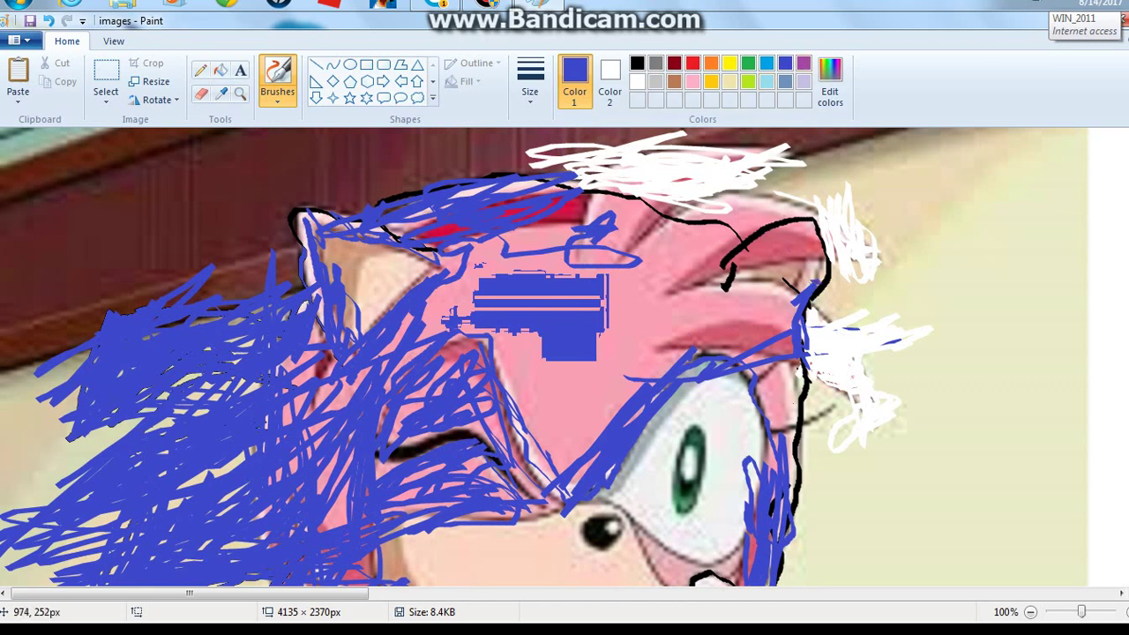
# Scribble indigo over the right-side bangs, the forehead and the remaining hair below the hairband
pyautogui.moveTo(826, 265)
pyautogui.mouseDown()
pyautogui.moveTo(813, 295)
pyautogui.moveTo(811, 218)
pyautogui.moveTo(741, 257)
pyautogui.moveTo(820, 216)
pyautogui.moveTo(842, 241)
pyautogui.moveTo(774, 271)
pyautogui.moveTo(800, 280)
pyautogui.moveTo(787, 489)
pyautogui.moveTo(812, 489)
pyautogui.moveTo(764, 393)
pyautogui.moveTo(821, 277)
pyautogui.moveTo(700, 291)
pyautogui.moveTo(658, 307)
pyautogui.moveTo(798, 285)
pyautogui.moveTo(748, 309)
pyautogui.moveTo(664, 317)
pyautogui.mouseUp()
pyautogui.moveTo(673, 356)
pyautogui.mouseDown()
pyautogui.moveTo(530, 406)
pyautogui.moveTo(565, 380)
pyautogui.mouseUp()
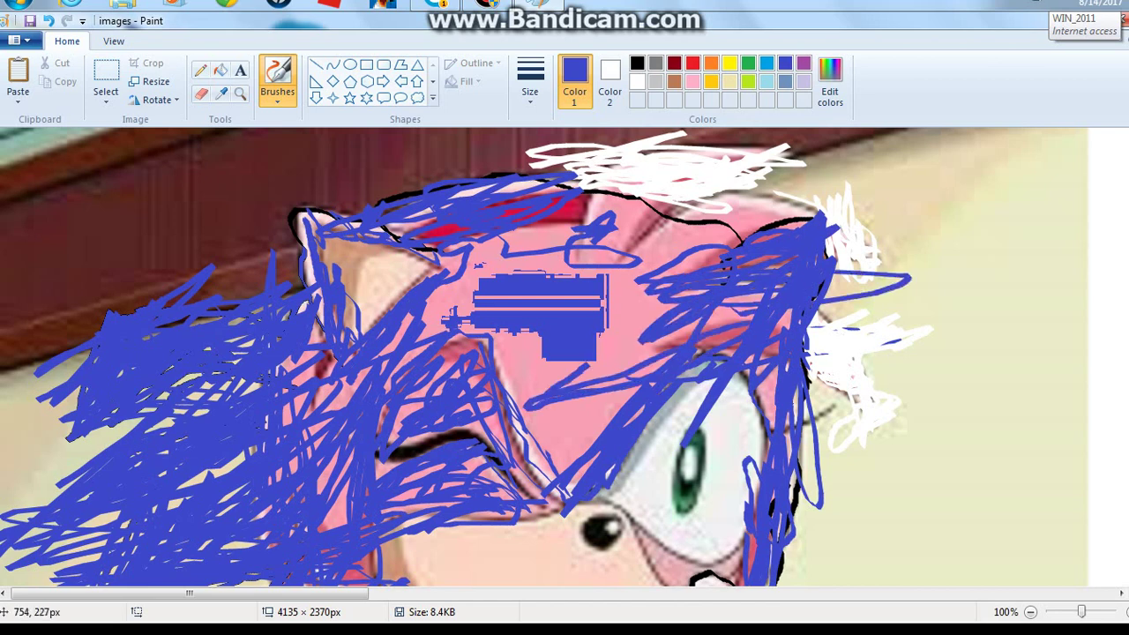
pyautogui.moveTo(641, 351); pyautogui.dragTo(675, 307)
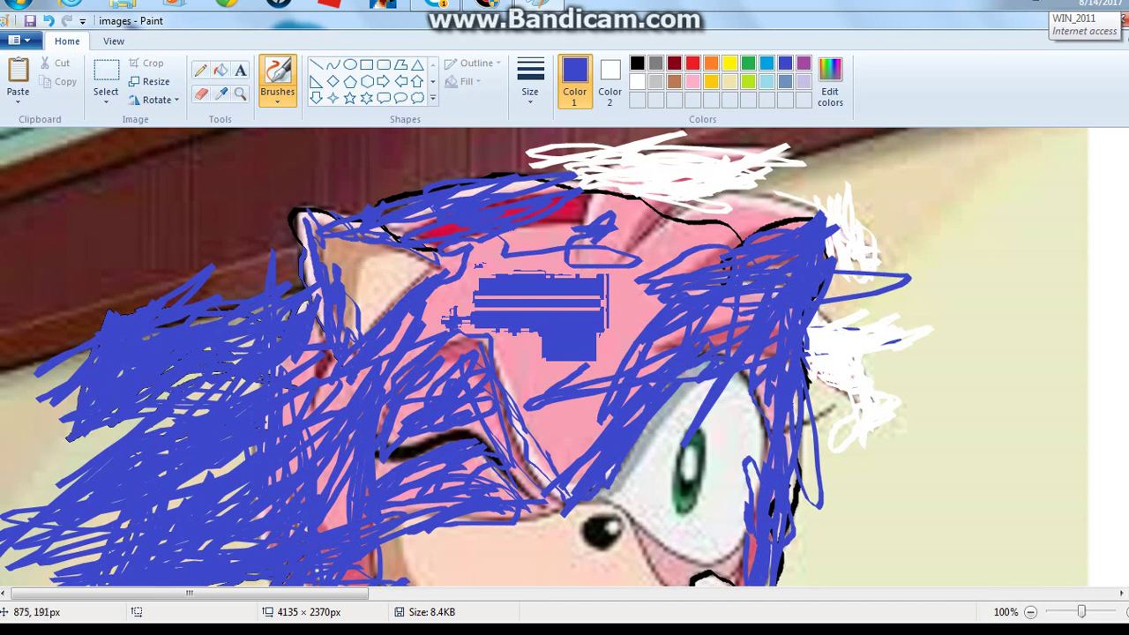
pyautogui.moveTo(746, 226)
pyautogui.mouseDown()
pyautogui.moveTo(763, 228)
pyautogui.moveTo(654, 277)
pyautogui.moveTo(635, 326)
pyautogui.moveTo(597, 361)
pyautogui.moveTo(561, 486)
pyautogui.moveTo(649, 328)
pyautogui.moveTo(398, 436)
pyautogui.moveTo(574, 313)
pyautogui.moveTo(473, 425)
pyautogui.moveTo(578, 427)
pyautogui.moveTo(494, 340)
pyautogui.moveTo(666, 231)
pyautogui.moveTo(537, 221)
pyautogui.moveTo(565, 250)
pyautogui.moveTo(596, 202)
pyautogui.moveTo(561, 232)
pyautogui.moveTo(657, 164)
pyautogui.moveTo(680, 176)
pyautogui.moveTo(601, 235)
pyautogui.moveTo(982, 275)
pyautogui.mouseUp()
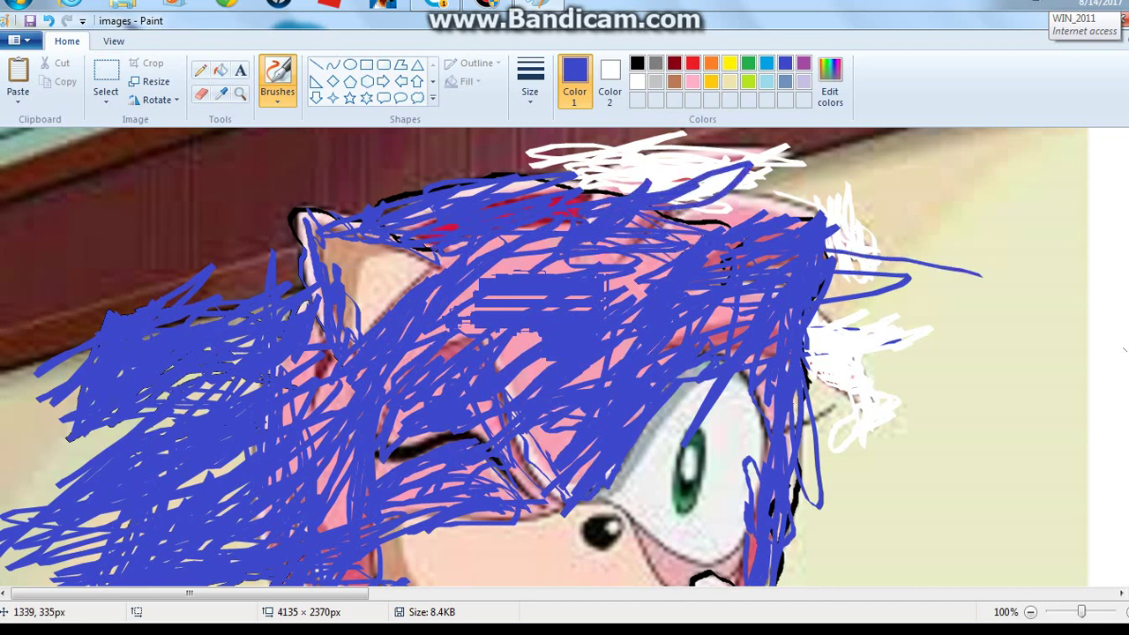
# With a black brush, draw an outline from the collar down the dress, around the left glove's cuff and along the white trim
pyautogui.scroll(-5, 544, 357)
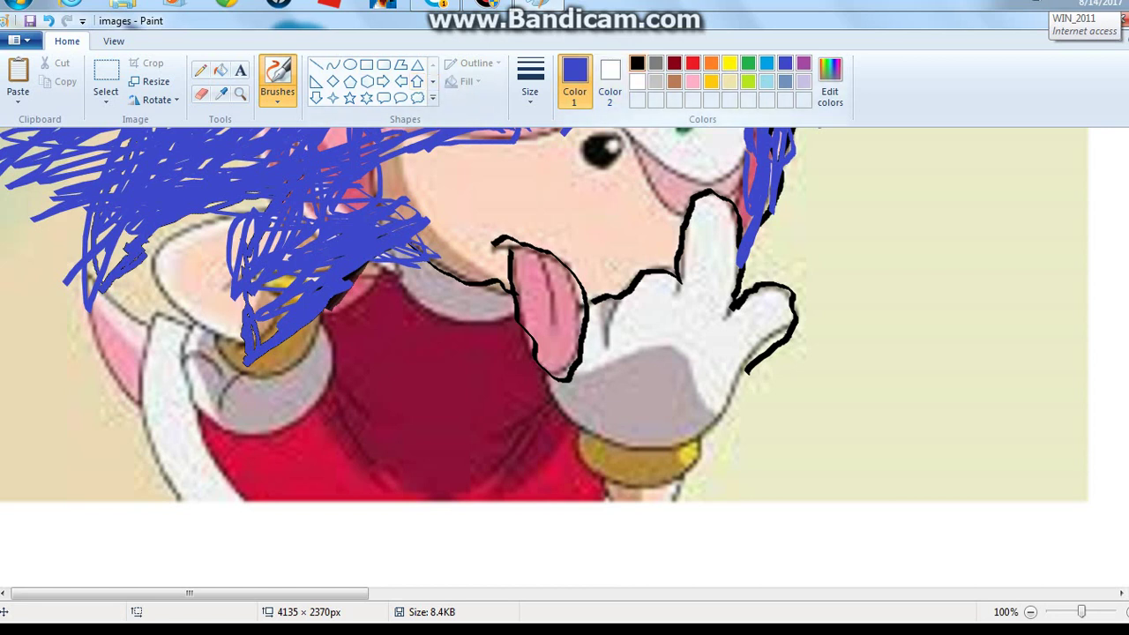
pyautogui.click(637, 63)
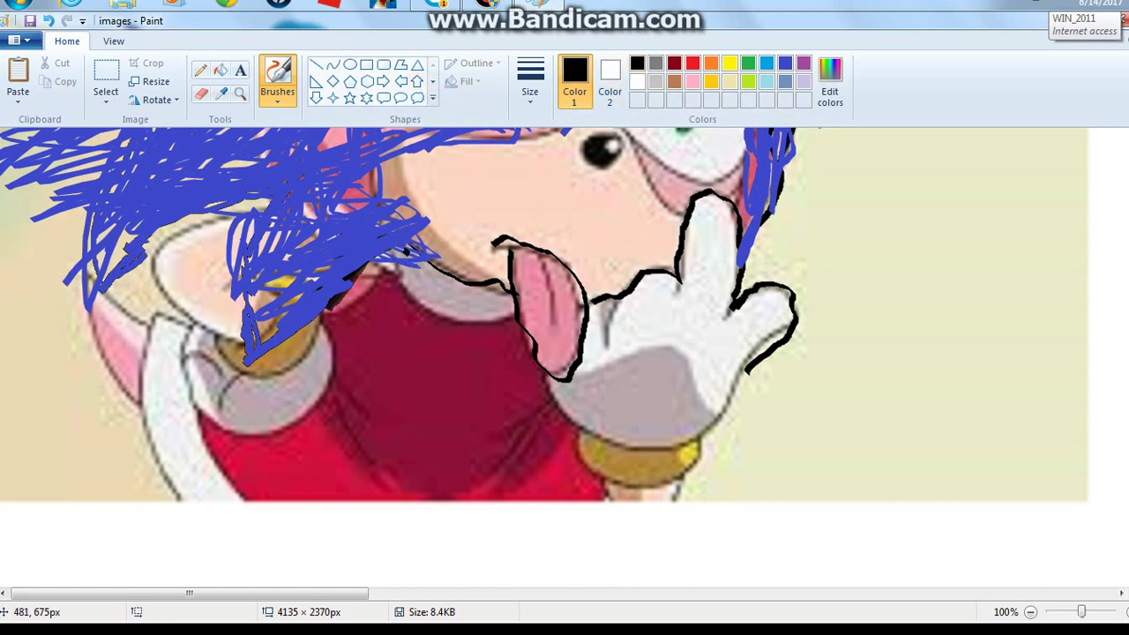
pyautogui.moveTo(397, 270); pyautogui.dragTo(353, 337)
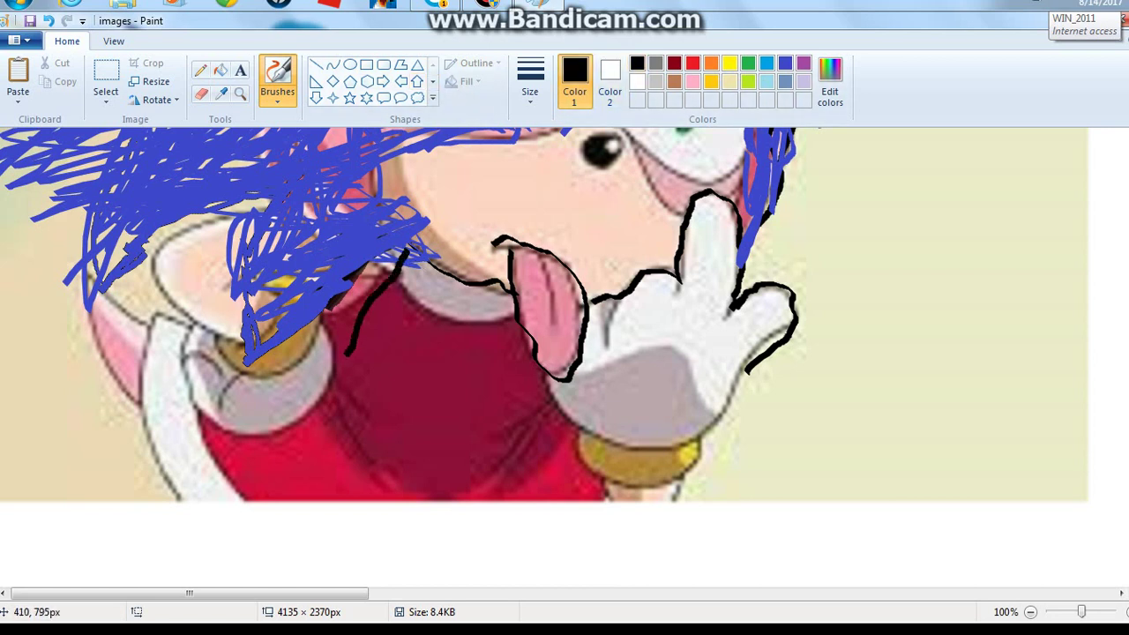
pyautogui.moveTo(338, 426)
pyautogui.mouseDown()
pyautogui.moveTo(302, 454)
pyautogui.moveTo(212, 444)
pyautogui.mouseUp()
pyautogui.moveTo(182, 409)
pyautogui.mouseDown()
pyautogui.moveTo(158, 336)
pyautogui.moveTo(148, 377)
pyautogui.moveTo(178, 447)
pyautogui.moveTo(270, 530)
pyautogui.mouseUp()
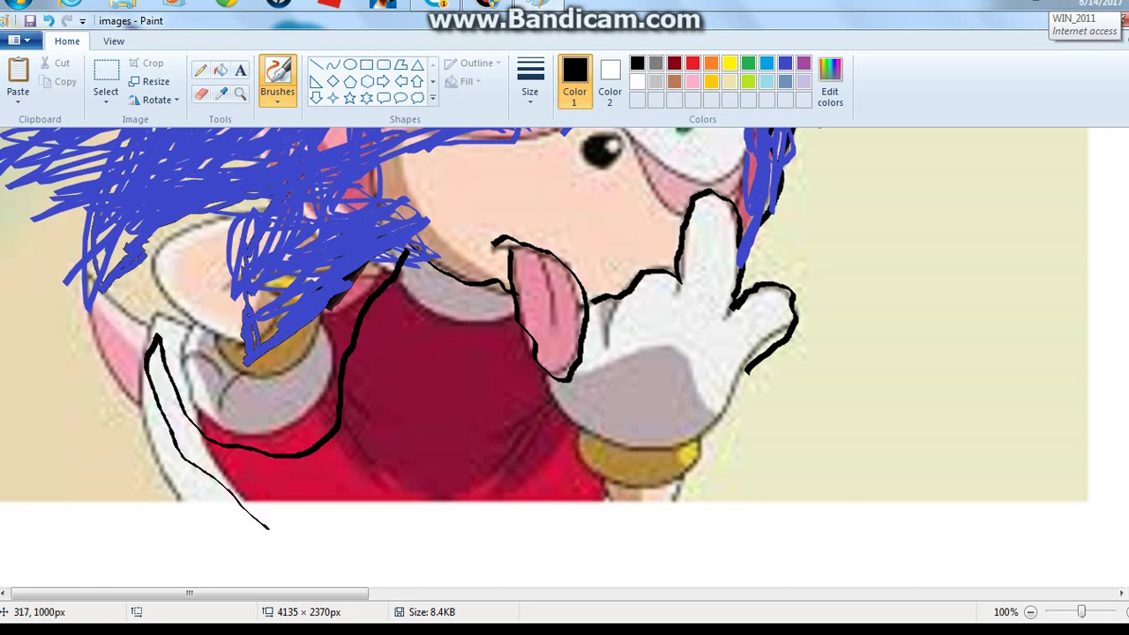
# Continue the black outline along the dress's lower edge and up to the tongue, and draw a tall belly oval inside it
pyautogui.moveTo(269, 529)
pyautogui.mouseDown()
pyautogui.moveTo(307, 510)
pyautogui.moveTo(380, 503)
pyautogui.moveTo(450, 527)
pyautogui.moveTo(536, 481)
pyautogui.moveTo(545, 432)
pyautogui.mouseUp()
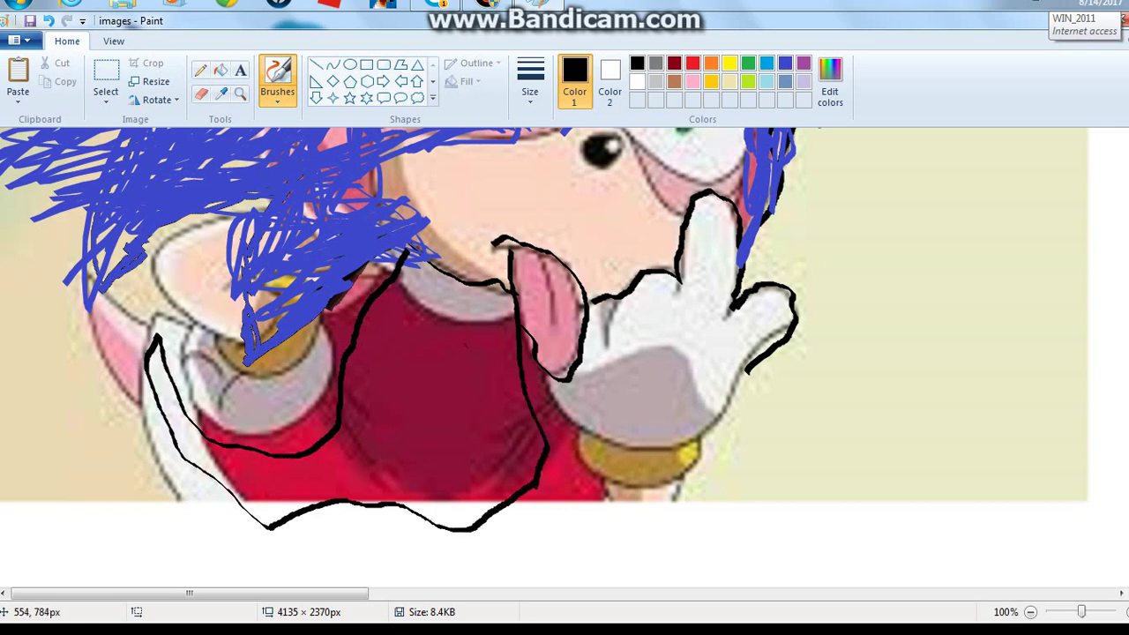
pyautogui.moveTo(449, 530)
pyautogui.mouseDown()
pyautogui.moveTo(436, 444)
pyautogui.moveTo(455, 351)
pyautogui.mouseUp()
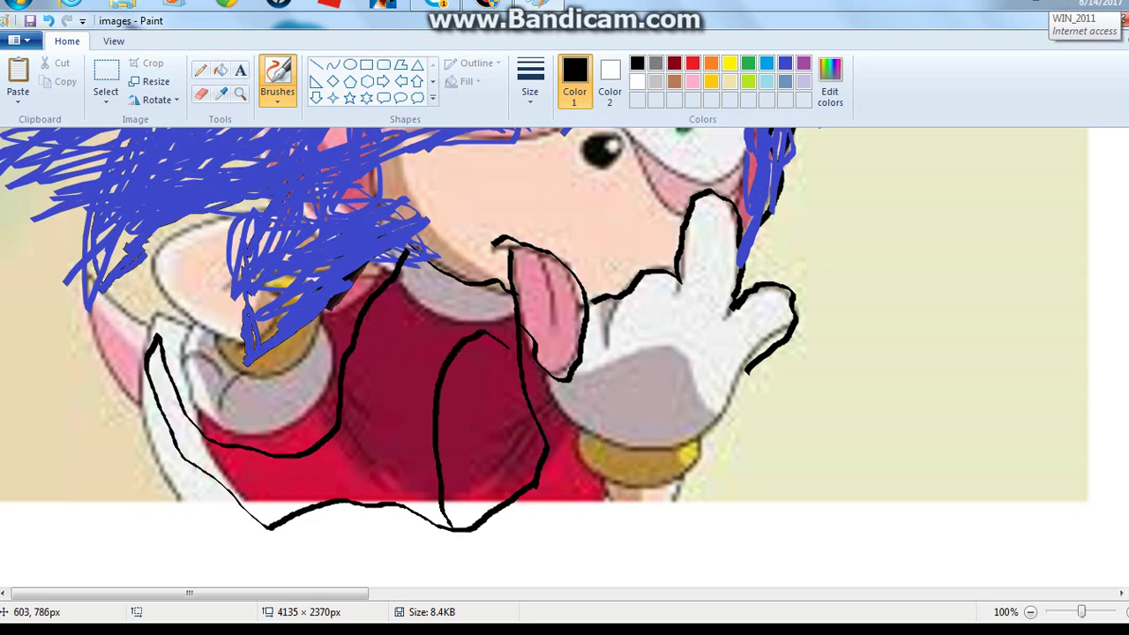
pyautogui.moveTo(541, 435); pyautogui.dragTo(525, 487)
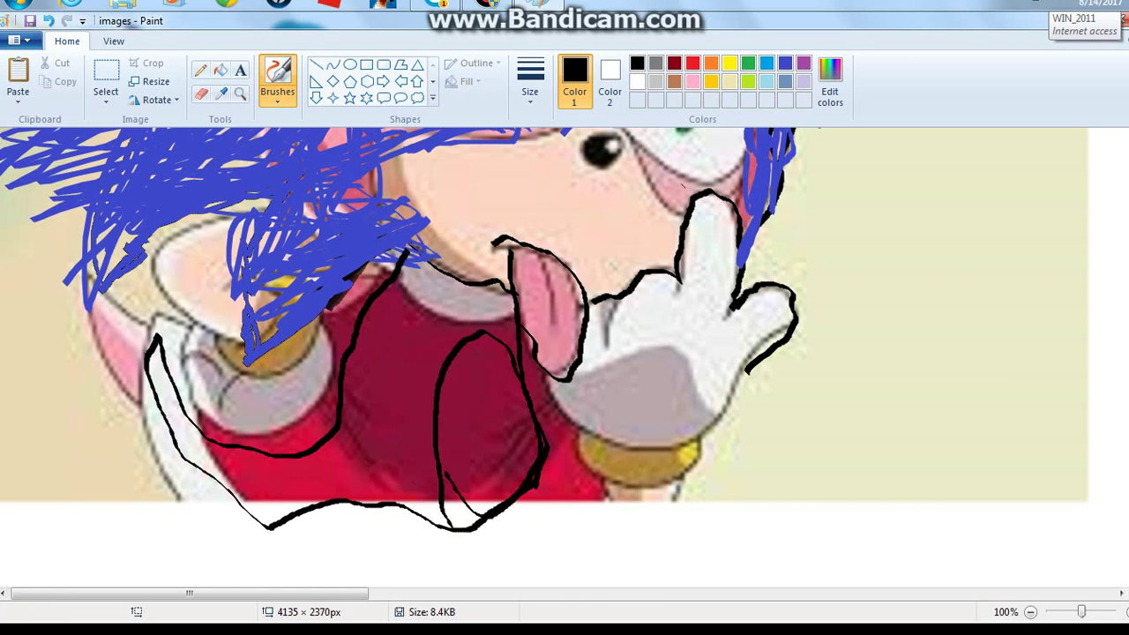
# Scribble indigo over the dress beside the belly oval, the white trim and the pink edge by the bent arm
pyautogui.click(785, 63)
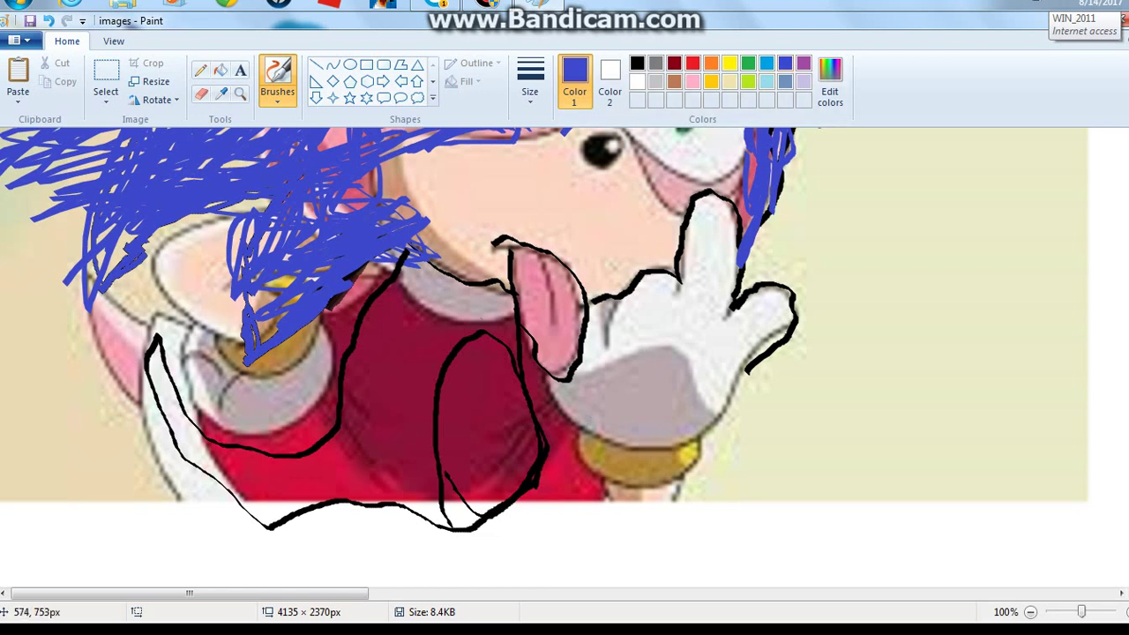
pyautogui.moveTo(528, 369)
pyautogui.mouseDown()
pyautogui.moveTo(498, 293)
pyautogui.moveTo(430, 384)
pyautogui.moveTo(418, 460)
pyautogui.moveTo(440, 484)
pyautogui.moveTo(418, 450)
pyautogui.moveTo(427, 525)
pyautogui.moveTo(442, 538)
pyautogui.moveTo(427, 342)
pyautogui.moveTo(358, 424)
pyautogui.moveTo(383, 434)
pyautogui.moveTo(250, 518)
pyautogui.mouseUp()
pyautogui.moveTo(357, 436)
pyautogui.mouseDown()
pyautogui.moveTo(243, 512)
pyautogui.moveTo(203, 438)
pyautogui.moveTo(178, 432)
pyautogui.moveTo(186, 429)
pyautogui.moveTo(167, 345)
pyautogui.moveTo(161, 383)
pyautogui.moveTo(211, 513)
pyautogui.moveTo(196, 414)
pyautogui.moveTo(256, 516)
pyautogui.mouseUp()
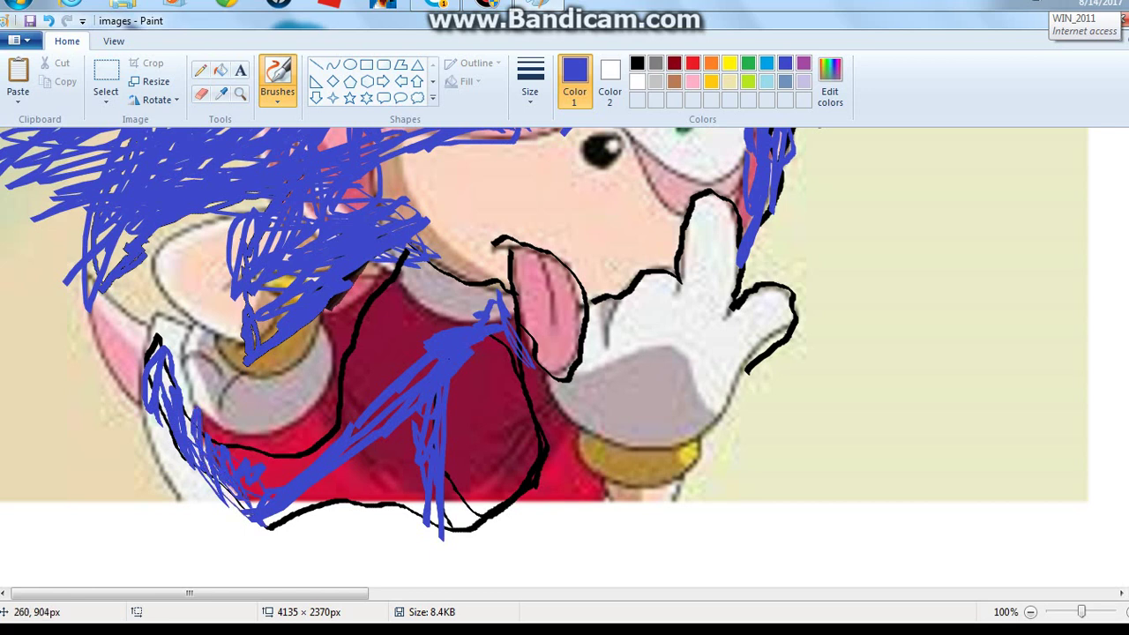
pyautogui.moveTo(230, 471); pyautogui.dragTo(280, 517)
pyautogui.moveTo(355, 511)
pyautogui.mouseDown()
pyautogui.moveTo(318, 510)
pyautogui.moveTo(415, 520)
pyautogui.moveTo(398, 493)
pyautogui.moveTo(453, 530)
pyautogui.moveTo(384, 502)
pyautogui.moveTo(424, 480)
pyautogui.moveTo(418, 429)
pyautogui.mouseUp()
pyautogui.moveTo(374, 480)
pyautogui.mouseDown()
pyautogui.moveTo(395, 337)
pyautogui.moveTo(378, 359)
pyautogui.moveTo(381, 313)
pyautogui.moveTo(359, 364)
pyautogui.moveTo(454, 235)
pyautogui.moveTo(465, 323)
pyautogui.moveTo(478, 271)
pyautogui.moveTo(434, 292)
pyautogui.moveTo(333, 404)
pyautogui.mouseUp()
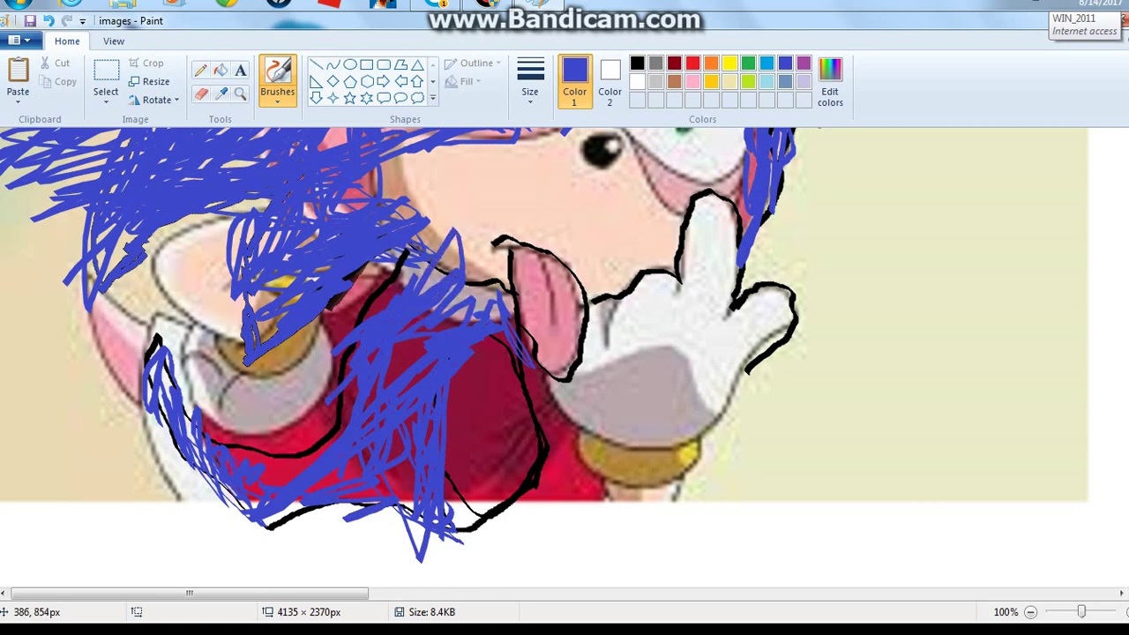
pyautogui.moveTo(426, 299)
pyautogui.mouseDown()
pyautogui.moveTo(388, 236)
pyautogui.moveTo(326, 425)
pyautogui.moveTo(387, 388)
pyautogui.mouseUp()
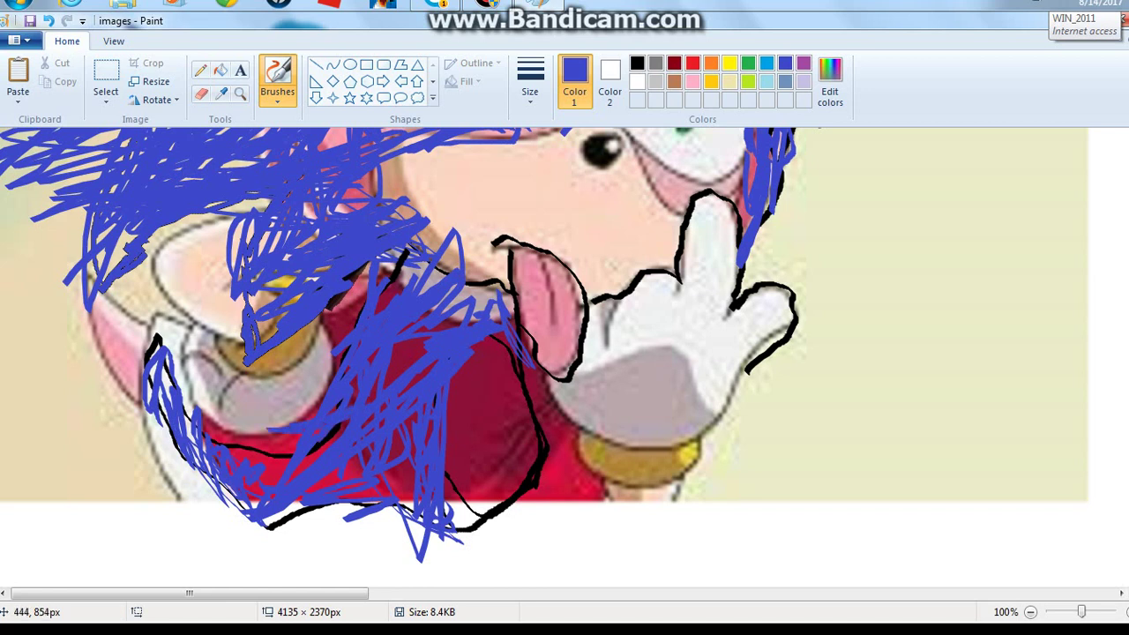
pyautogui.moveTo(272, 438)
pyautogui.mouseDown()
pyautogui.moveTo(223, 431)
pyautogui.moveTo(155, 329)
pyautogui.moveTo(180, 364)
pyautogui.moveTo(212, 284)
pyautogui.mouseUp()
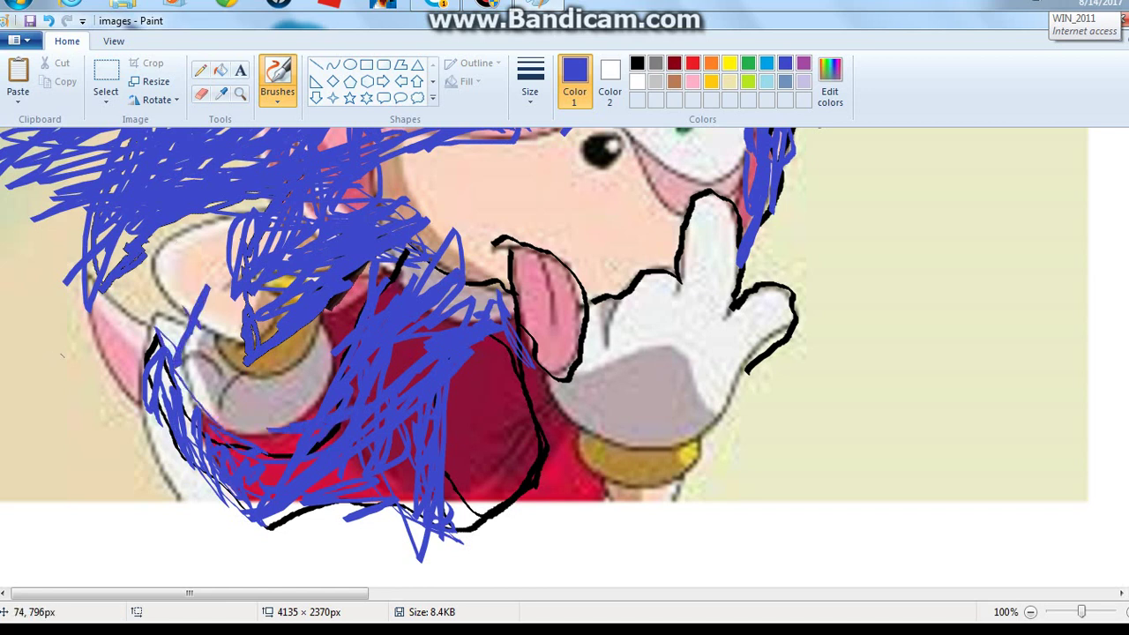
pyautogui.moveTo(171, 350)
pyautogui.mouseDown()
pyautogui.moveTo(126, 316)
pyautogui.moveTo(109, 346)
pyautogui.moveTo(128, 376)
pyautogui.moveTo(103, 286)
pyautogui.moveTo(159, 279)
pyautogui.moveTo(154, 370)
pyautogui.moveTo(161, 285)
pyautogui.mouseUp()
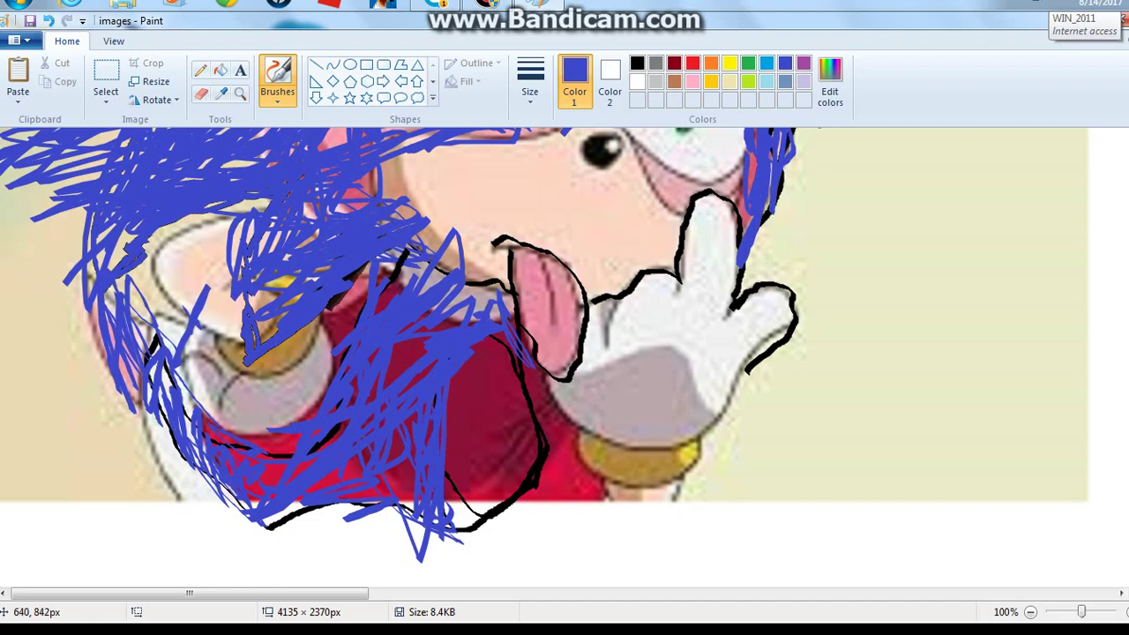
# Scribble light yellow over the belly oval and the red dress area next to the raised glove
pyautogui.scroll(3, 565, 353)
pyautogui.scroll(-3, 704, 484)
pyautogui.scroll(3, 700, 481)
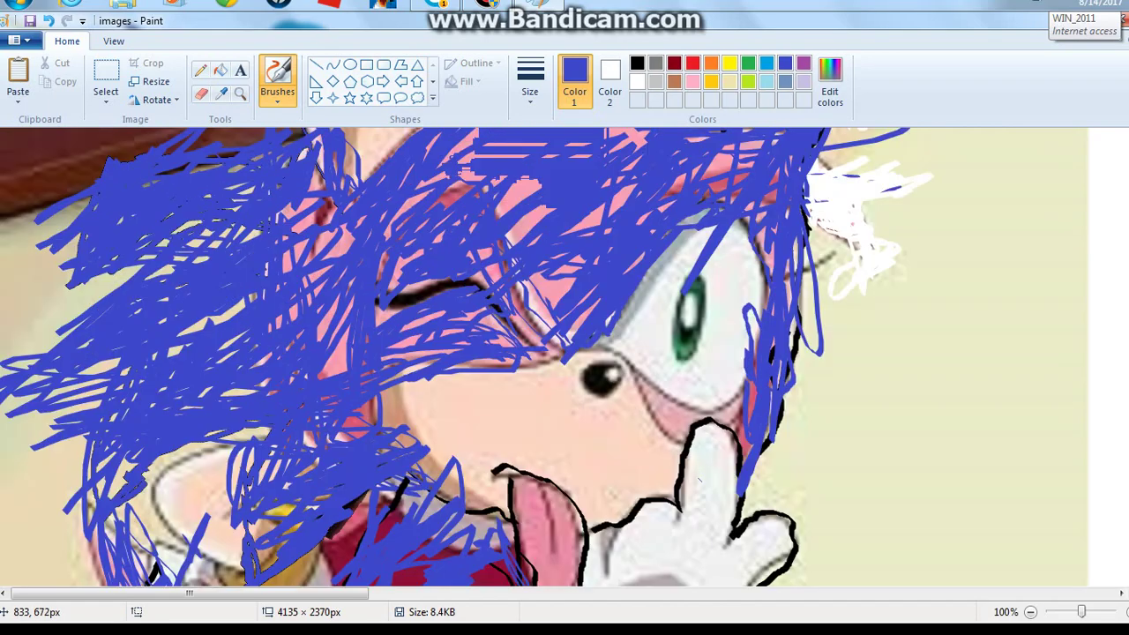
pyautogui.scroll(3, 704, 462)
pyautogui.scroll(-5, 704, 462)
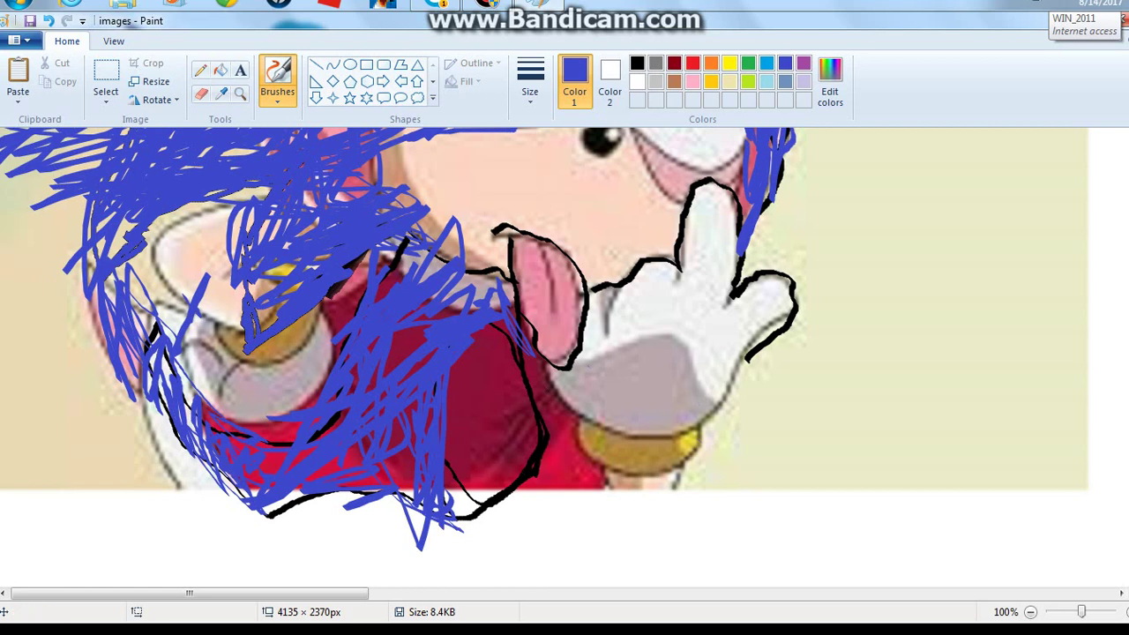
pyautogui.click(730, 81)
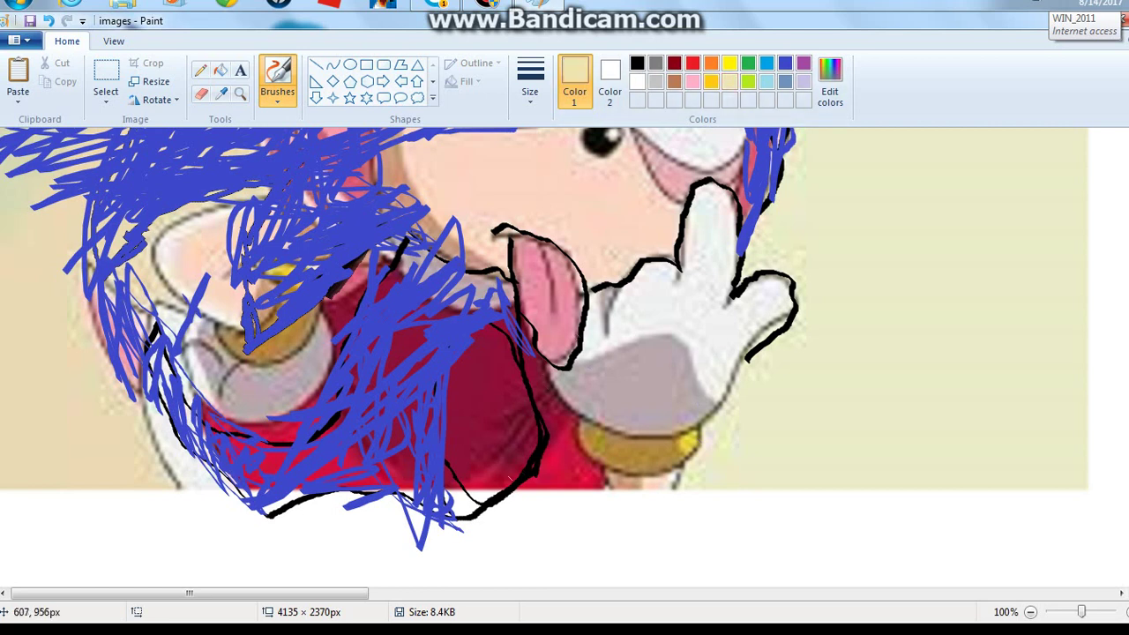
pyautogui.moveTo(505, 473); pyautogui.dragTo(423, 477)
pyautogui.moveTo(503, 473)
pyautogui.mouseDown()
pyautogui.moveTo(482, 470)
pyautogui.moveTo(464, 408)
pyautogui.moveTo(457, 436)
pyautogui.moveTo(501, 308)
pyautogui.moveTo(503, 371)
pyautogui.moveTo(494, 353)
pyautogui.moveTo(477, 441)
pyautogui.moveTo(470, 414)
pyautogui.moveTo(526, 347)
pyautogui.moveTo(486, 402)
pyautogui.moveTo(533, 398)
pyautogui.moveTo(549, 452)
pyautogui.moveTo(445, 497)
pyautogui.moveTo(534, 486)
pyautogui.moveTo(506, 506)
pyautogui.moveTo(585, 433)
pyautogui.mouseUp()
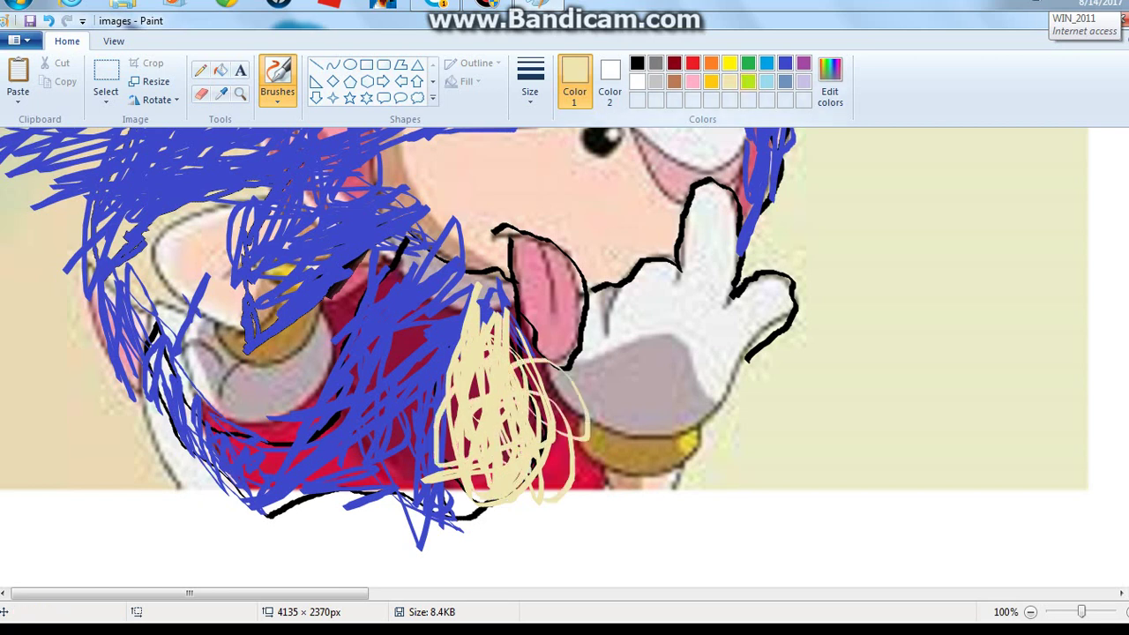
# With an indigo oil brush, fill the gaps in the middle of the dress beside the light yellow belly
pyautogui.click(785, 62)
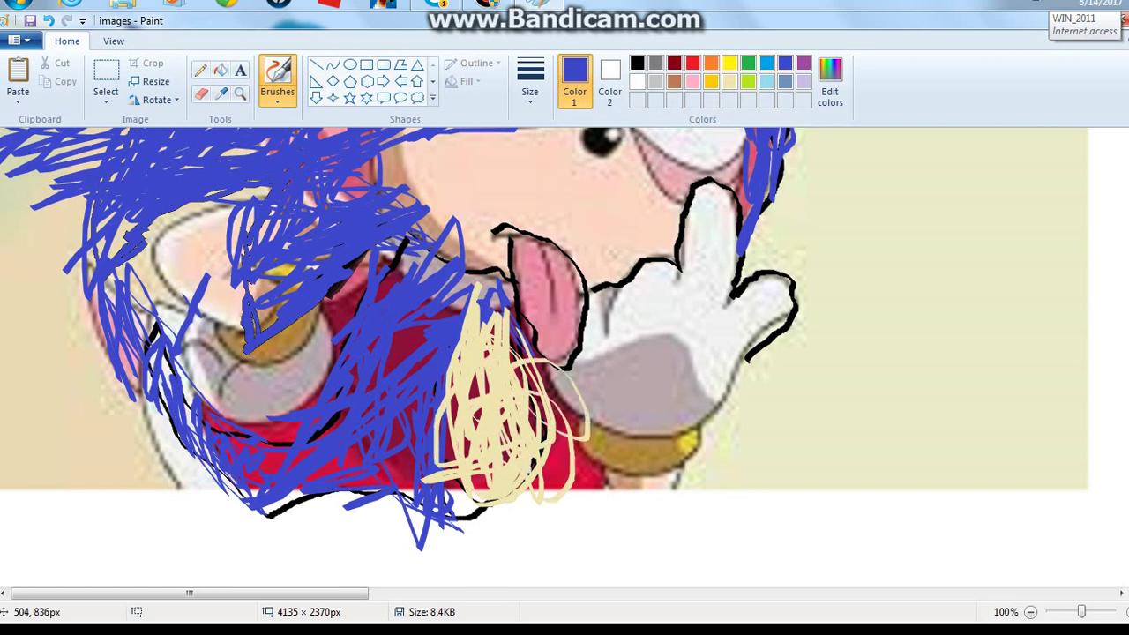
pyautogui.click(277, 96)
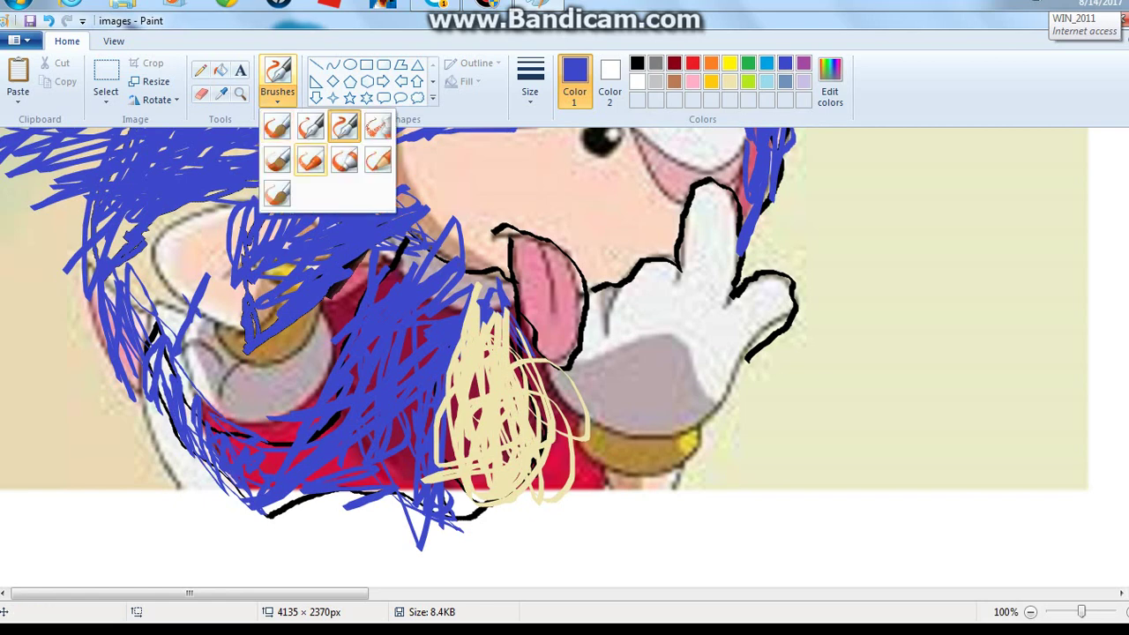
pyautogui.click(344, 158)
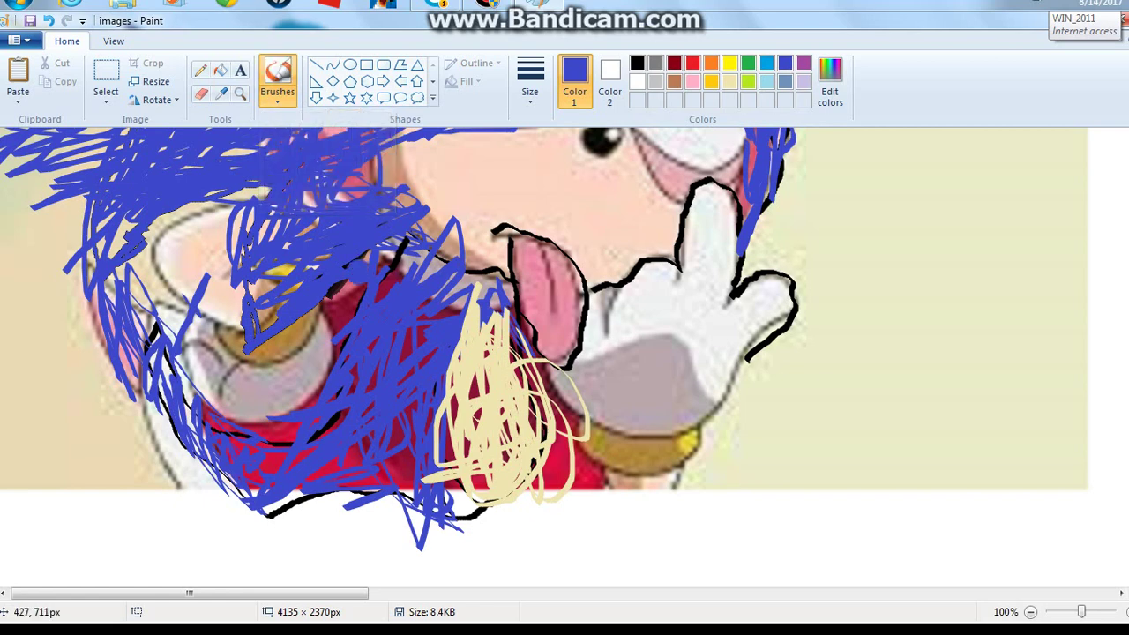
pyautogui.click(277, 83)
pyautogui.click(277, 159)
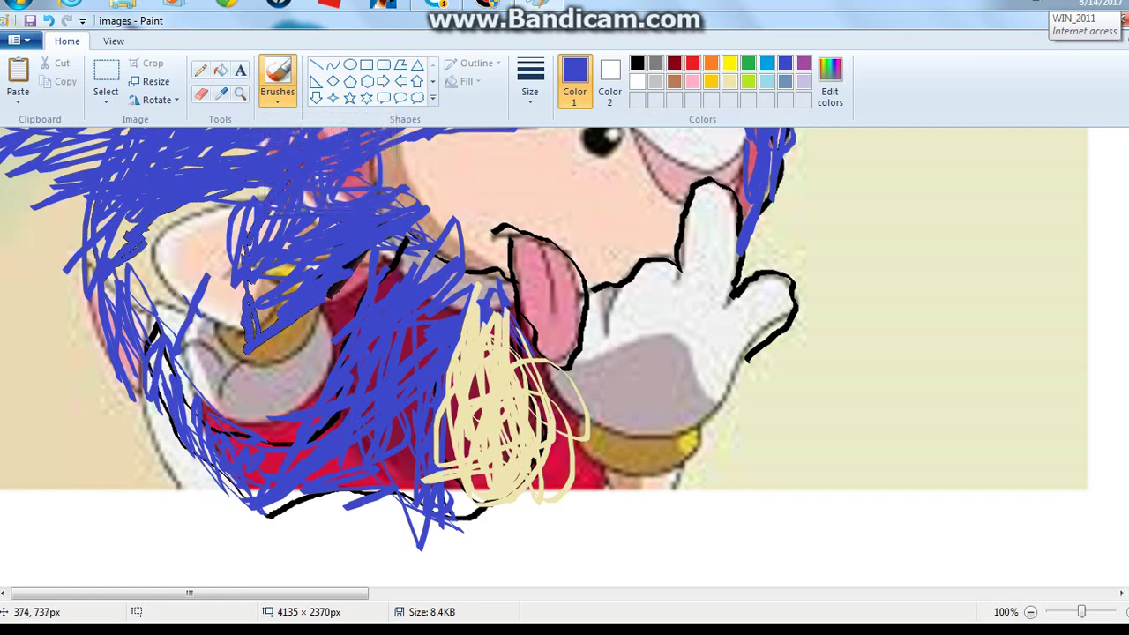
pyautogui.moveTo(425, 500)
pyautogui.mouseDown()
pyautogui.moveTo(429, 429)
pyautogui.moveTo(442, 512)
pyautogui.moveTo(451, 480)
pyautogui.mouseUp()
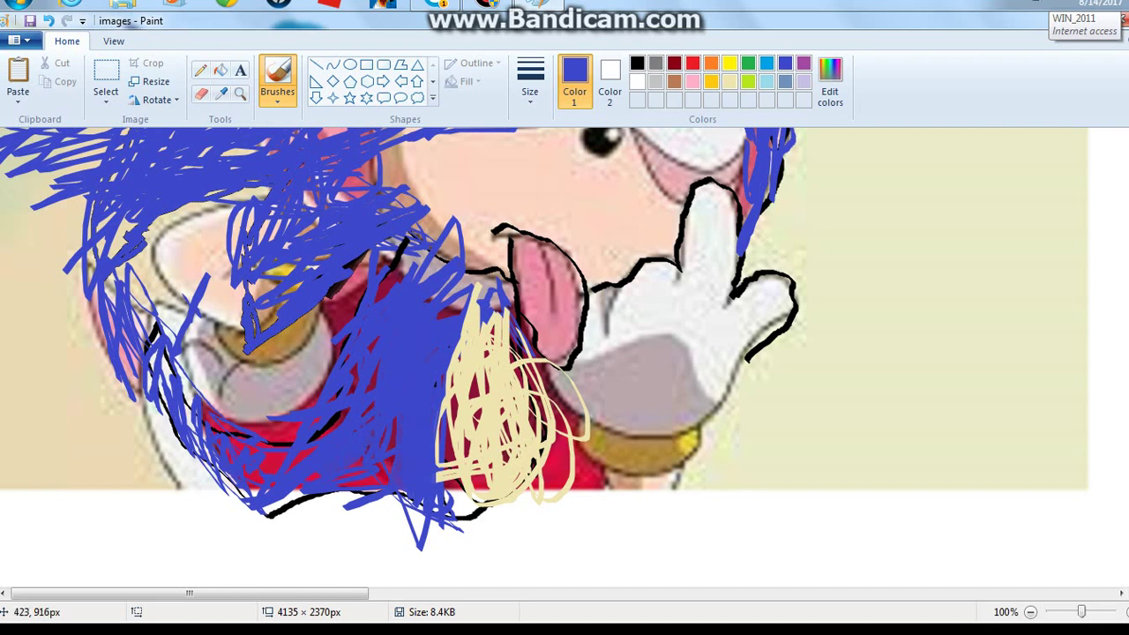
pyautogui.moveTo(380, 493); pyautogui.dragTo(445, 476)
pyautogui.click(312, 391)
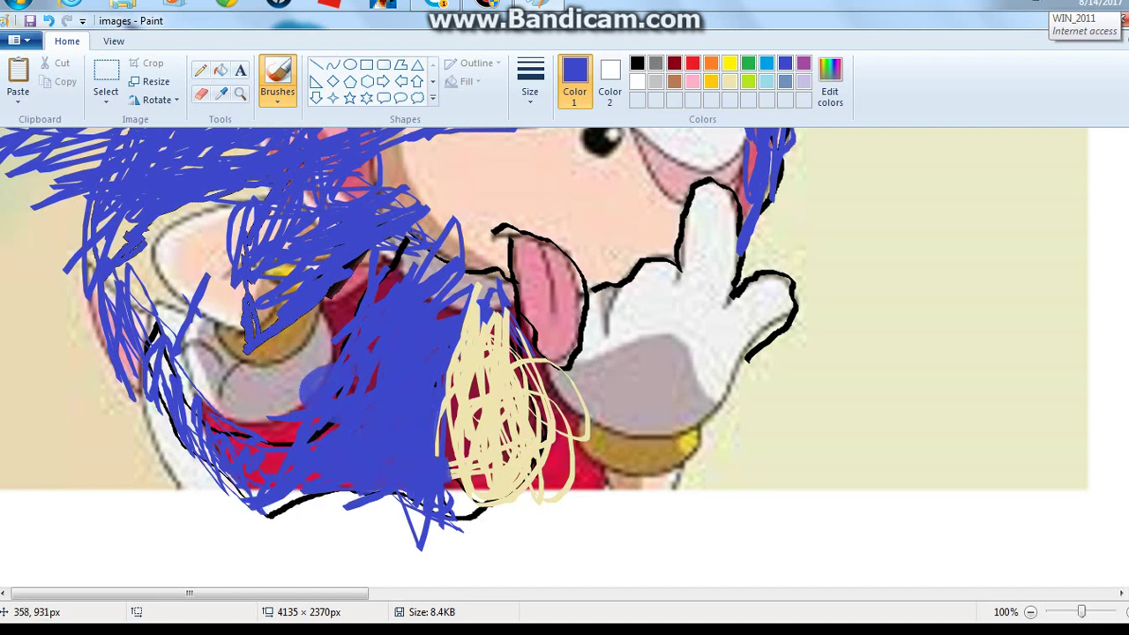
# Cover the white trim, the lower dress and the chest up to the collar with broad indigo strokes
pyautogui.moveTo(258, 492); pyautogui.dragTo(231, 518)
pyautogui.moveTo(314, 466)
pyautogui.mouseDown()
pyautogui.moveTo(177, 482)
pyautogui.moveTo(236, 441)
pyautogui.moveTo(215, 477)
pyautogui.moveTo(156, 292)
pyautogui.moveTo(109, 293)
pyautogui.moveTo(165, 282)
pyautogui.moveTo(146, 265)
pyautogui.moveTo(131, 275)
pyautogui.moveTo(199, 344)
pyautogui.moveTo(203, 403)
pyautogui.moveTo(323, 474)
pyautogui.mouseUp()
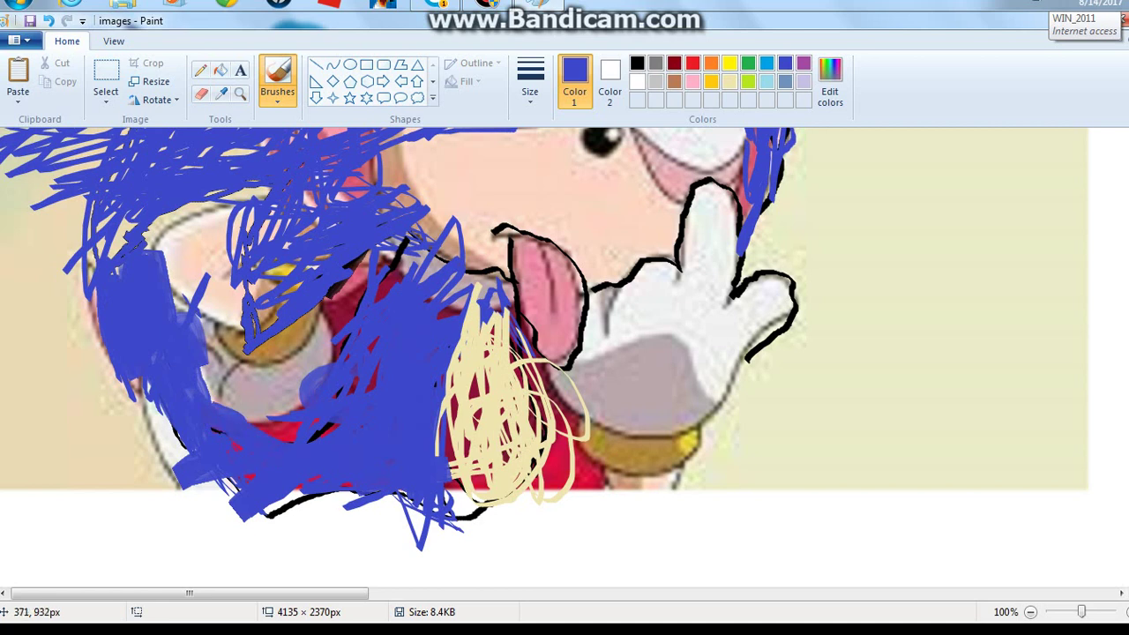
pyautogui.moveTo(264, 451)
pyautogui.mouseDown()
pyautogui.moveTo(353, 393)
pyautogui.moveTo(359, 287)
pyautogui.mouseUp()
pyautogui.moveTo(410, 318)
pyautogui.mouseDown()
pyautogui.moveTo(393, 266)
pyautogui.moveTo(502, 305)
pyautogui.moveTo(505, 289)
pyautogui.mouseUp()
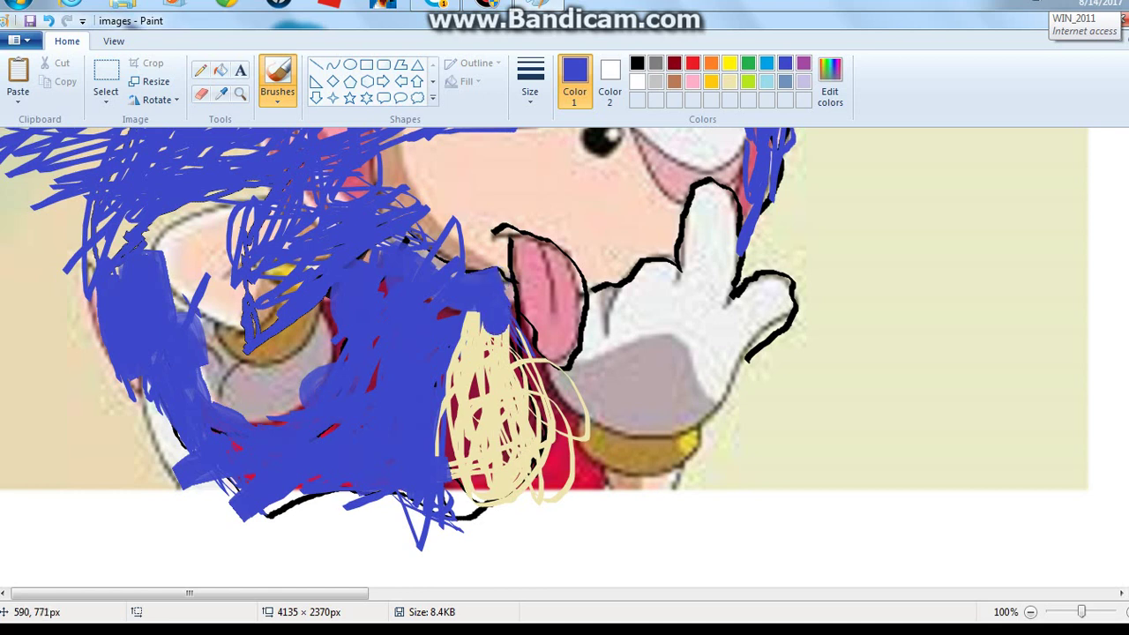
# Fill the belly with broad light yellow strokes and extend them over the red area beside the raised glove's cuff
pyautogui.click(730, 81)
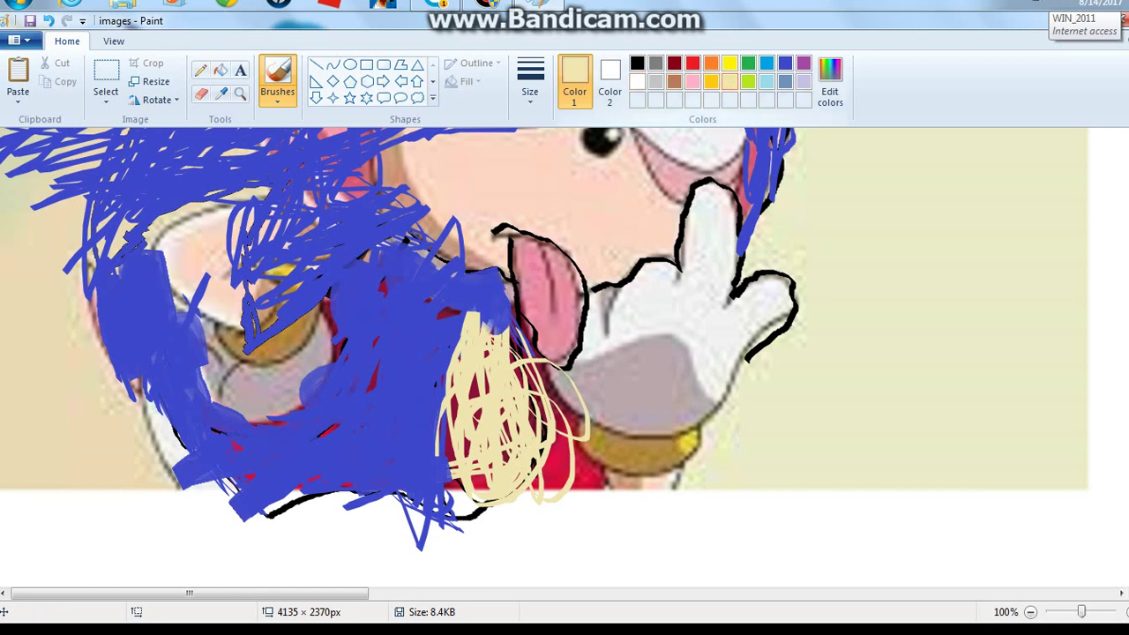
pyautogui.moveTo(535, 336)
pyautogui.mouseDown()
pyautogui.moveTo(523, 470)
pyautogui.moveTo(496, 500)
pyautogui.moveTo(442, 463)
pyautogui.moveTo(522, 472)
pyautogui.moveTo(533, 451)
pyautogui.moveTo(572, 456)
pyautogui.mouseUp()
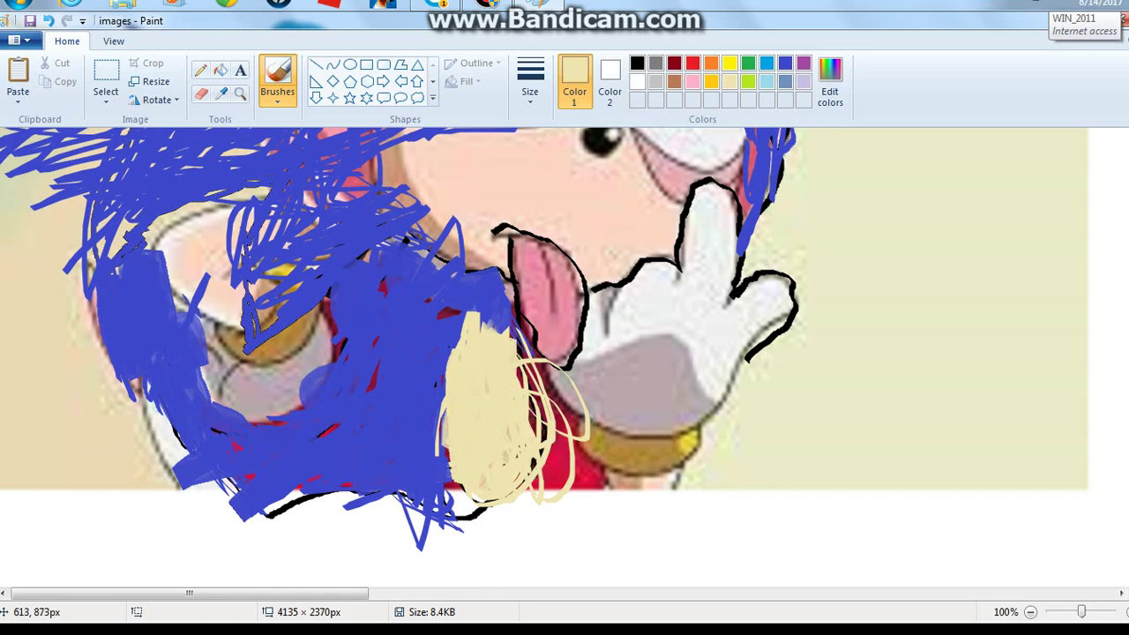
pyautogui.moveTo(552, 494)
pyautogui.mouseDown()
pyautogui.moveTo(521, 333)
pyautogui.moveTo(594, 480)
pyautogui.moveTo(552, 477)
pyautogui.moveTo(533, 412)
pyautogui.moveTo(535, 326)
pyautogui.moveTo(524, 354)
pyautogui.moveTo(513, 321)
pyautogui.moveTo(514, 343)
pyautogui.mouseUp()
# Retrace the tongue's lower edge in black and paint the whole tongue light pink
pyautogui.click(637, 62)
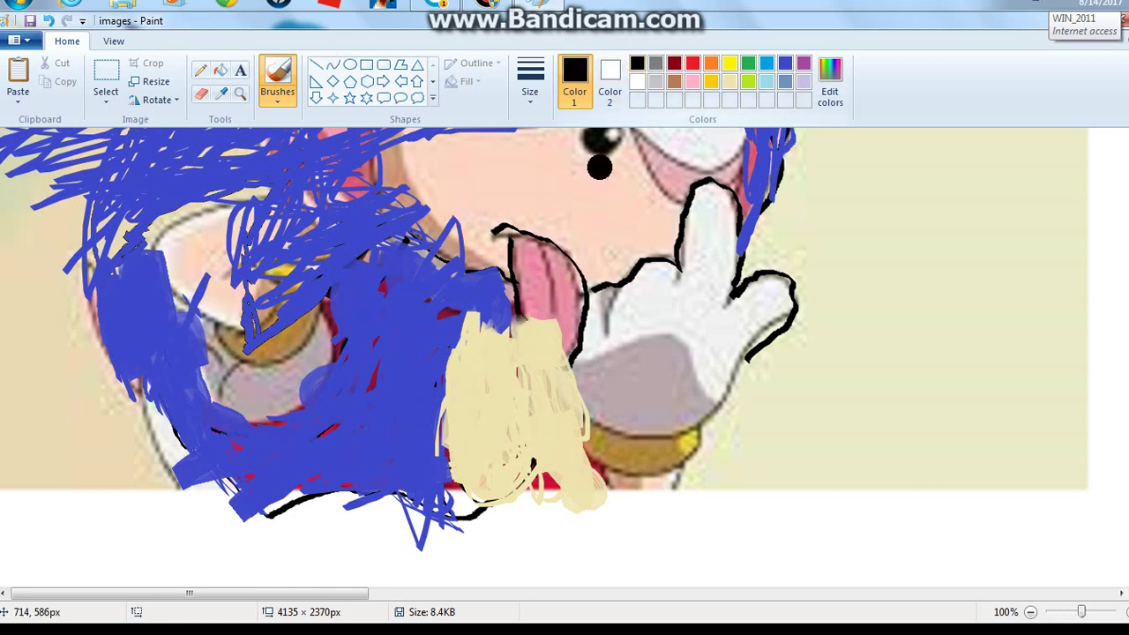
pyautogui.moveTo(524, 312); pyautogui.dragTo(578, 358)
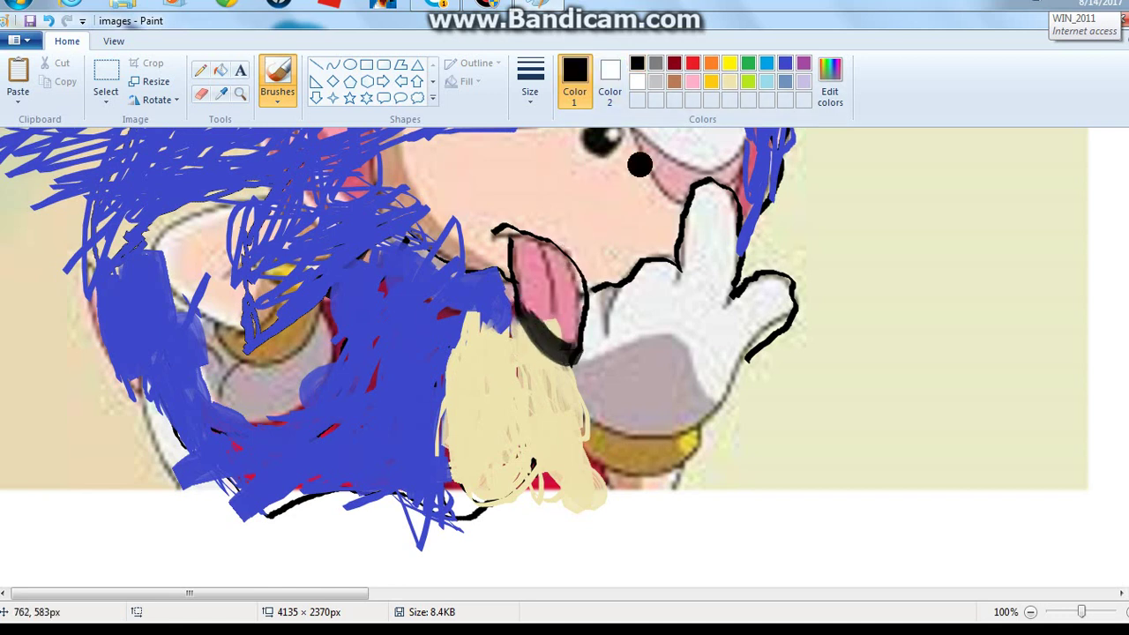
pyautogui.click(692, 81)
pyautogui.moveTo(568, 317)
pyautogui.mouseDown()
pyautogui.moveTo(521, 225)
pyautogui.moveTo(527, 218)
pyautogui.moveTo(552, 244)
pyautogui.moveTo(574, 310)
pyautogui.moveTo(534, 223)
pyautogui.moveTo(554, 218)
pyautogui.moveTo(561, 356)
pyautogui.moveTo(523, 338)
pyautogui.moveTo(541, 352)
pyautogui.moveTo(530, 307)
pyautogui.mouseUp()
pyautogui.moveTo(555, 346)
pyautogui.mouseDown()
pyautogui.moveTo(572, 360)
pyautogui.moveTo(582, 332)
pyautogui.mouseUp()
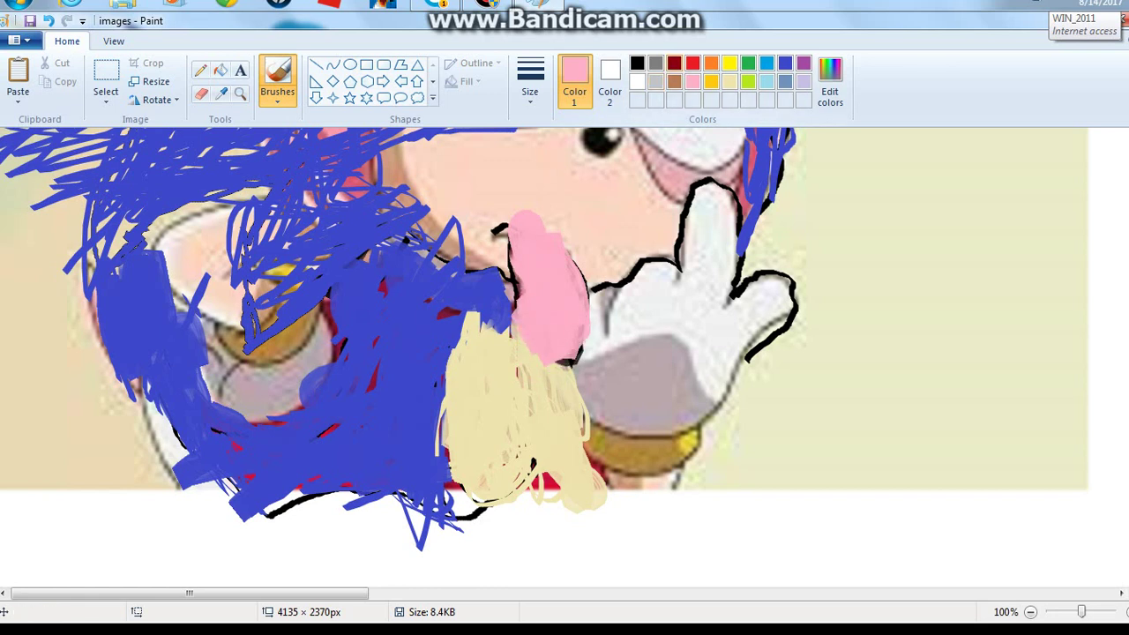
# Draw a black mouth line across the top of the tongue with the first calligraphy brush
pyautogui.click(637, 63)
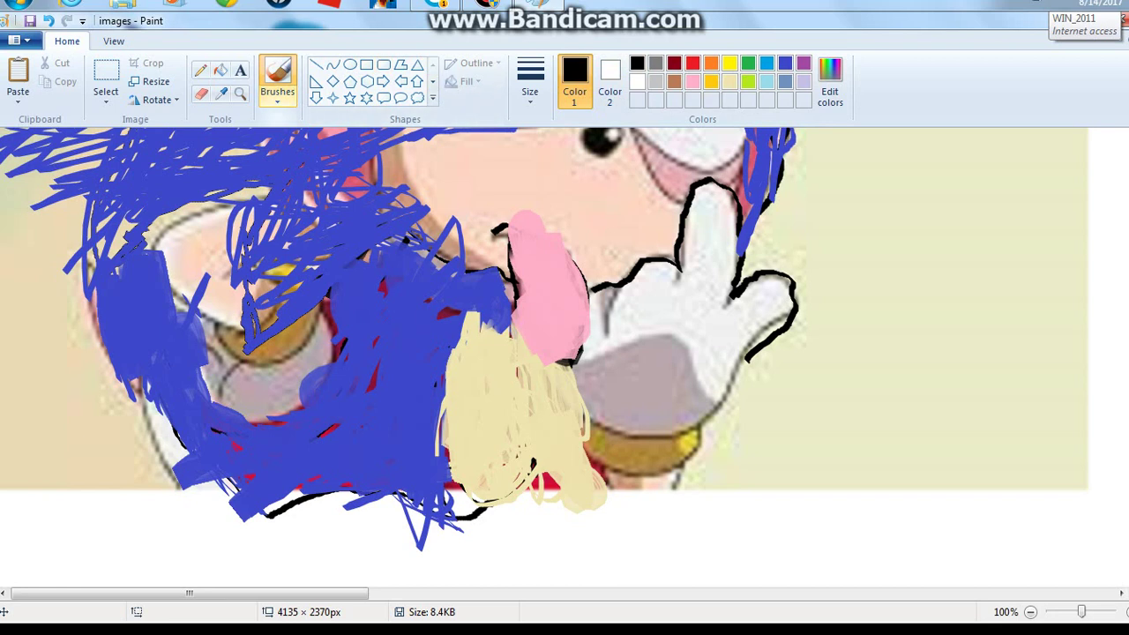
pyautogui.click(277, 97)
pyautogui.click(311, 125)
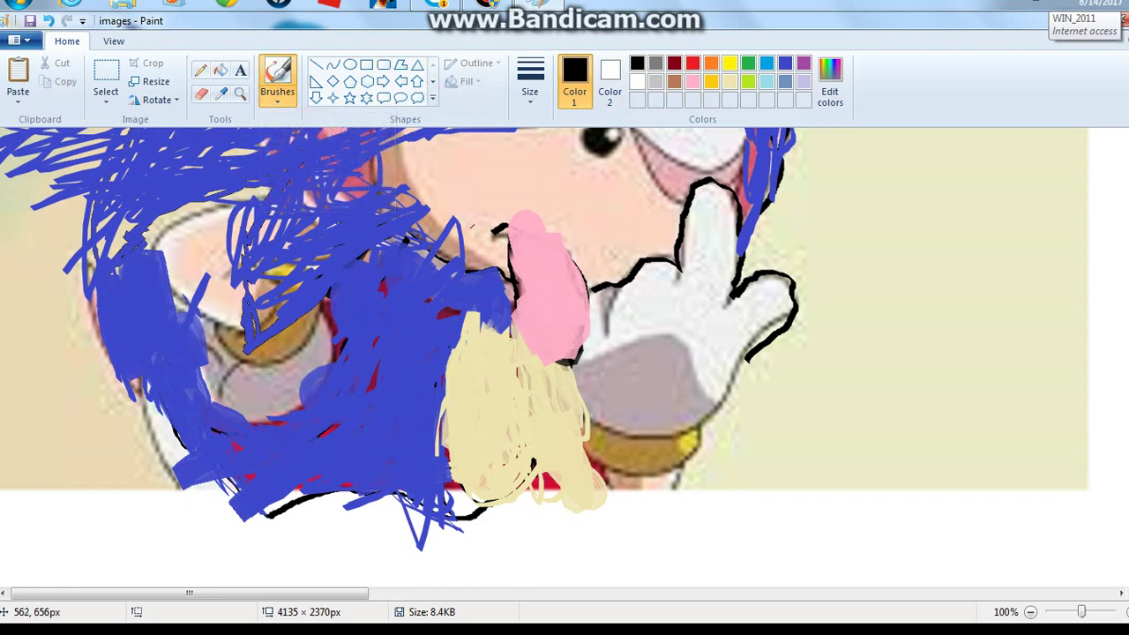
pyautogui.moveTo(475, 227); pyautogui.dragTo(544, 213)
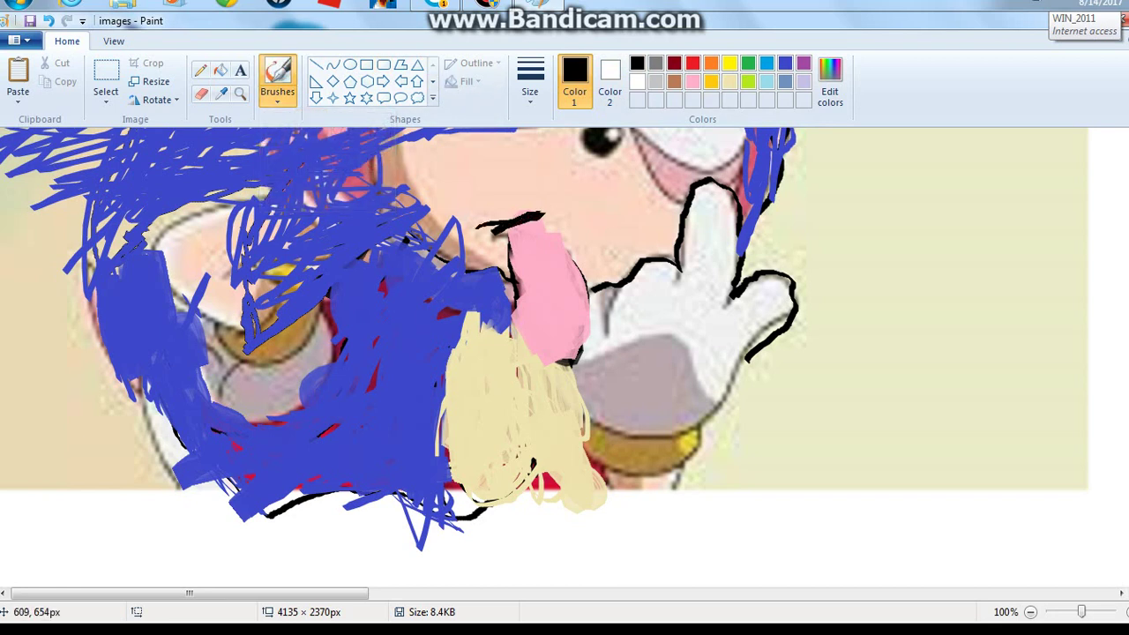
# Fill gaps in the hair across the top of the head and behind the closed eye with indigo oil-brush strokes
pyautogui.scroll(3, 545, 357)
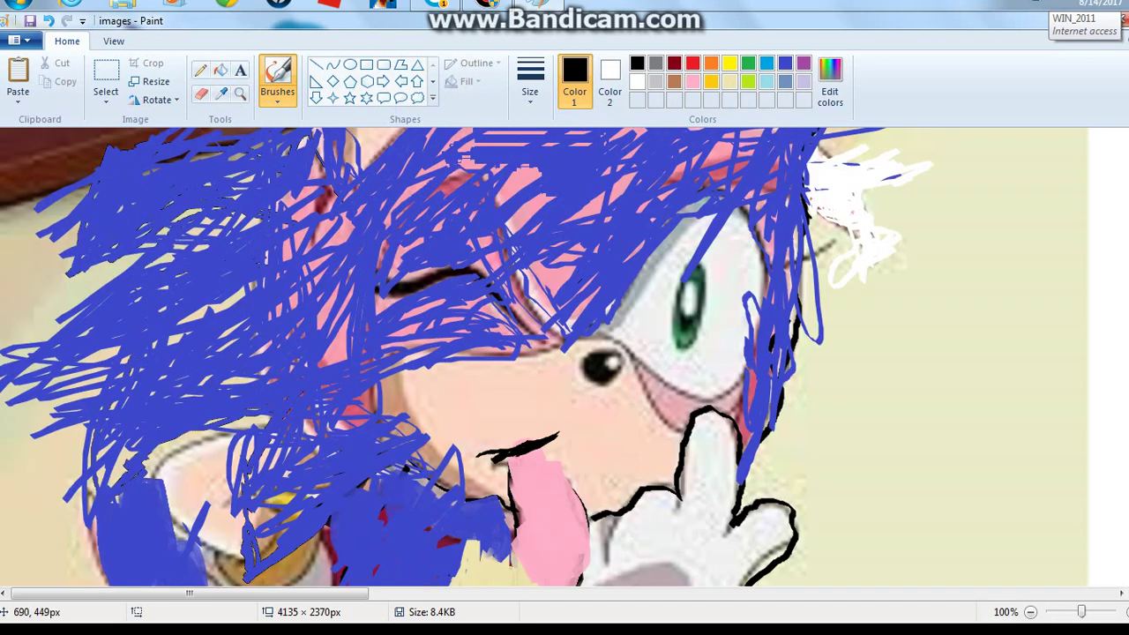
pyautogui.scroll(2, 538, 357)
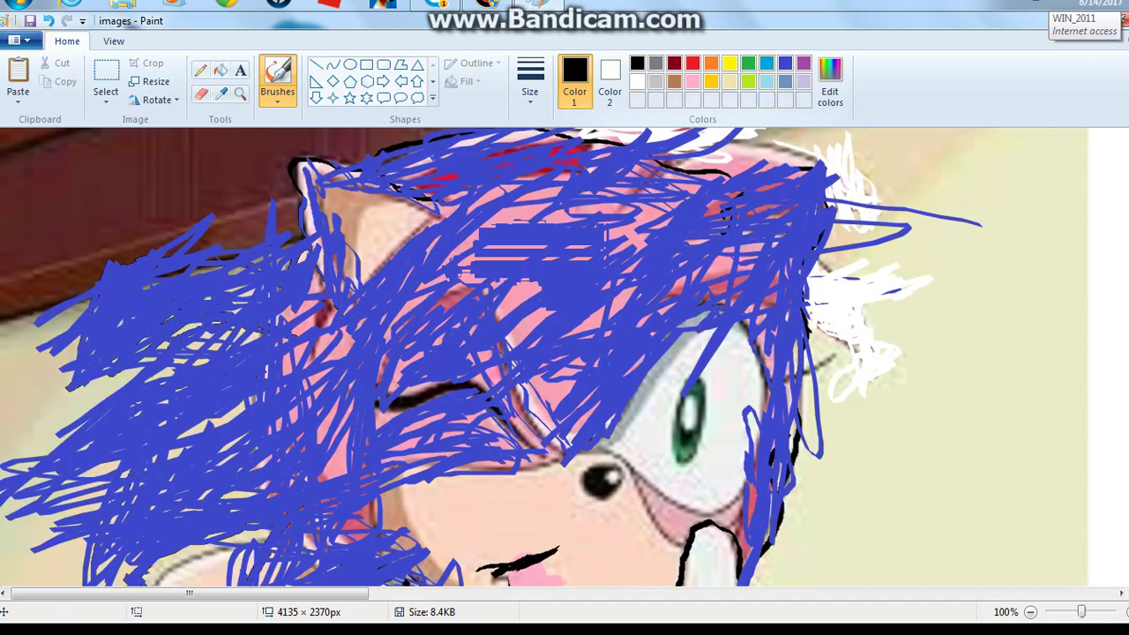
pyautogui.click(785, 63)
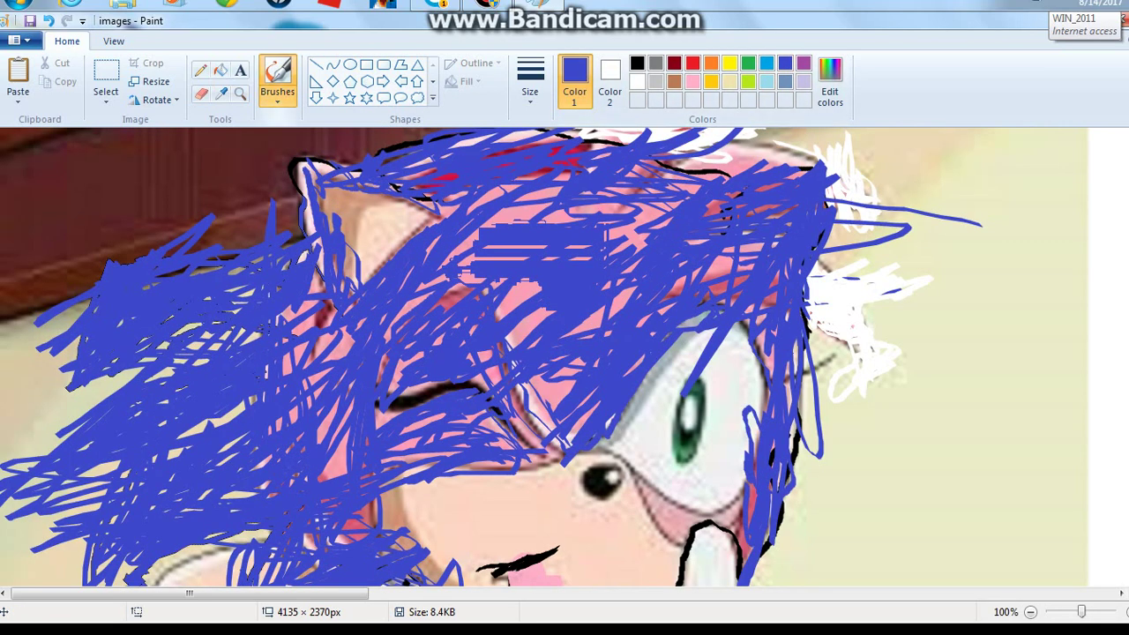
pyautogui.click(277, 99)
pyautogui.click(276, 160)
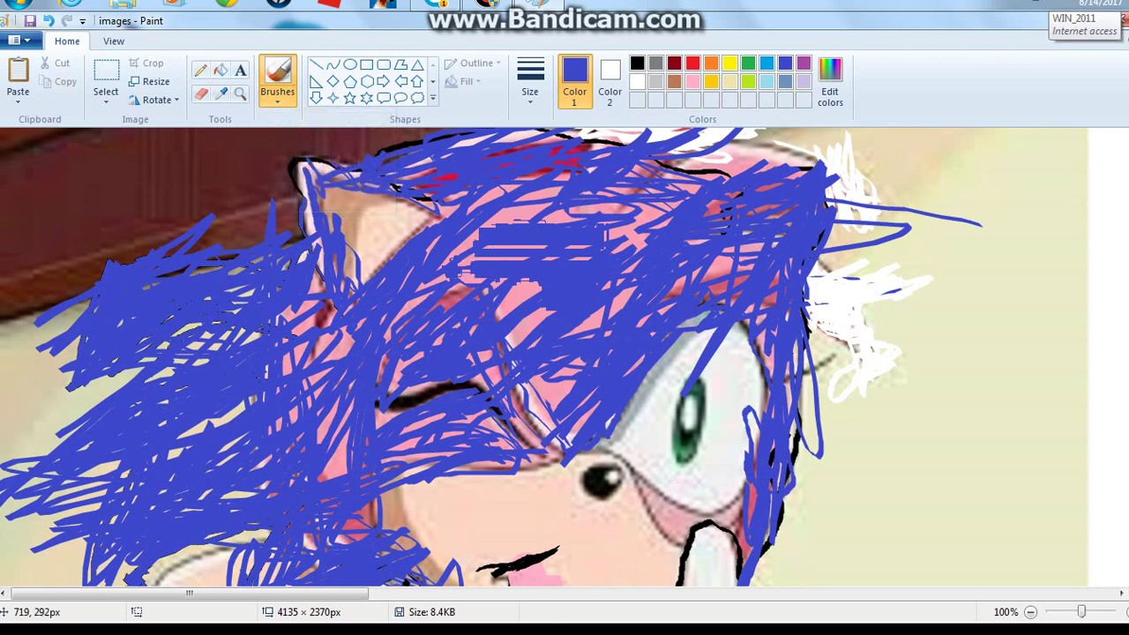
pyautogui.moveTo(529, 250)
pyautogui.mouseDown()
pyautogui.moveTo(495, 191)
pyautogui.moveTo(607, 192)
pyautogui.mouseUp()
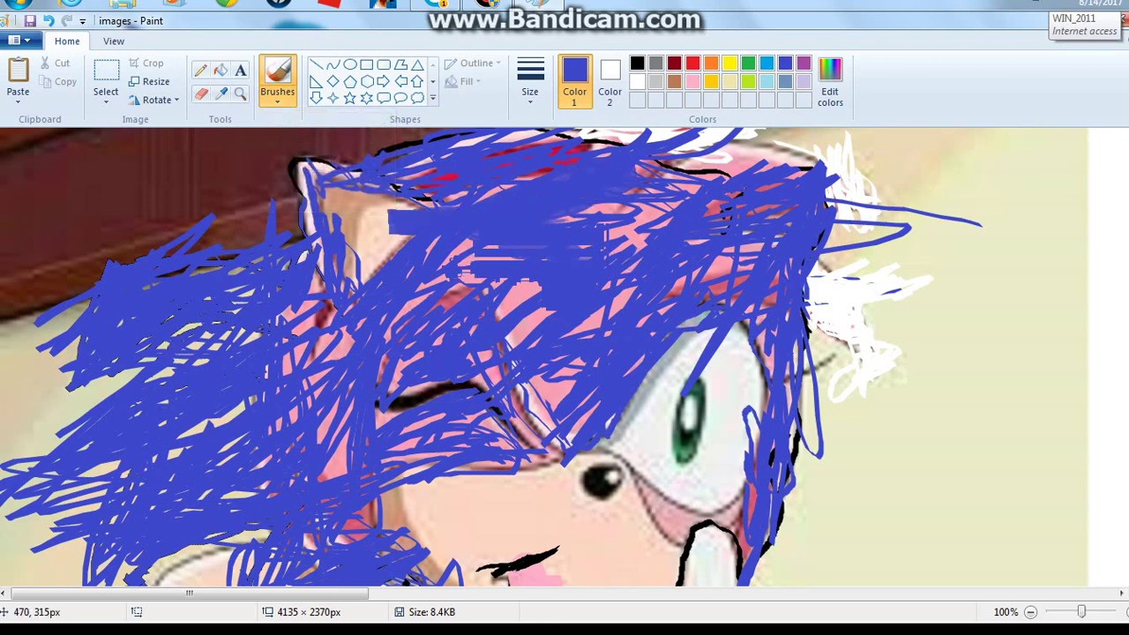
pyautogui.moveTo(257, 361)
pyautogui.mouseDown()
pyautogui.moveTo(232, 463)
pyautogui.moveTo(302, 474)
pyautogui.mouseUp()
pyautogui.moveTo(382, 390)
pyautogui.mouseDown()
pyautogui.moveTo(363, 425)
pyautogui.moveTo(249, 476)
pyautogui.moveTo(358, 423)
pyautogui.moveTo(392, 518)
pyautogui.mouseUp()
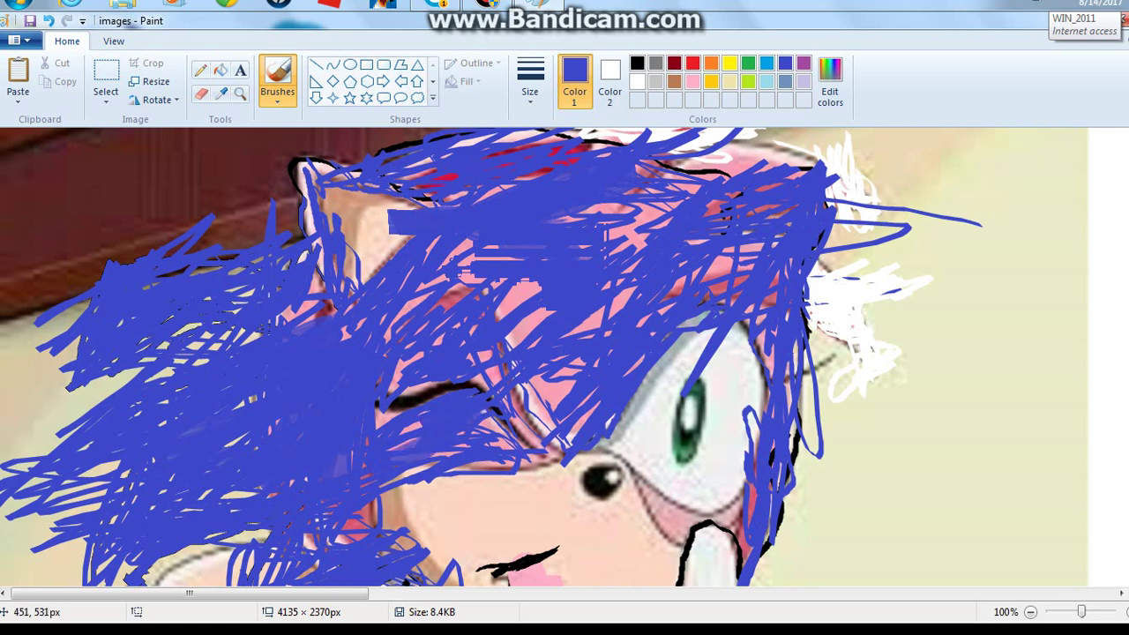
# Paint indigo over the remaining pink around the closed eye, across the forehead and beside the open eye's upper corner
pyautogui.moveTo(423, 454)
pyautogui.mouseDown()
pyautogui.moveTo(453, 478)
pyautogui.moveTo(501, 474)
pyautogui.moveTo(540, 427)
pyautogui.moveTo(493, 368)
pyautogui.moveTo(438, 337)
pyautogui.moveTo(385, 387)
pyautogui.mouseUp()
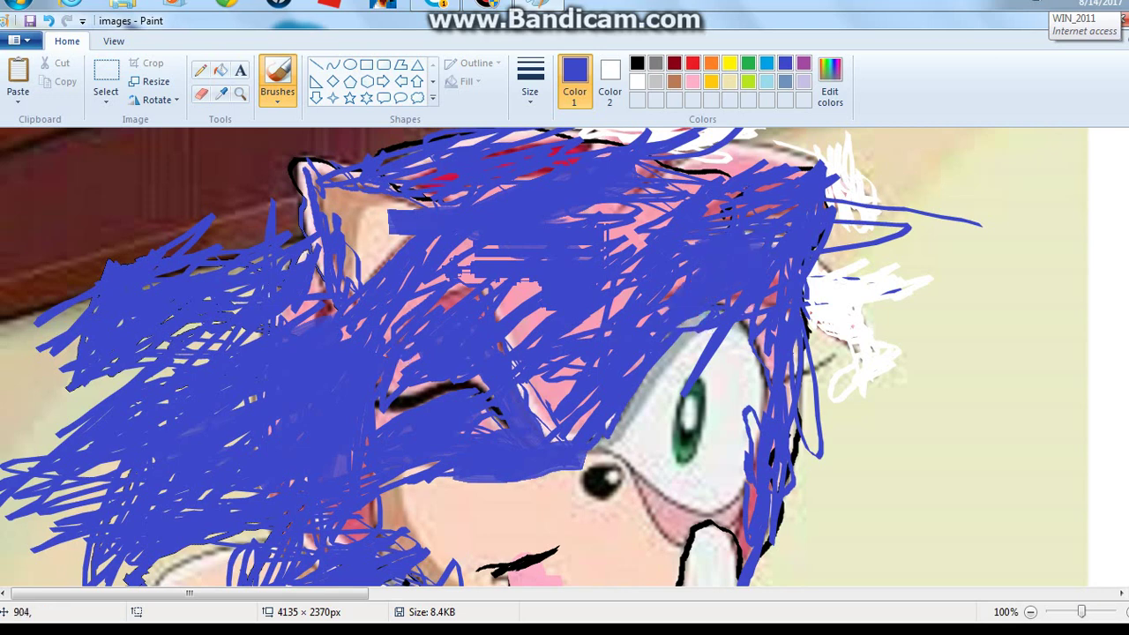
pyautogui.moveTo(769, 300); pyautogui.dragTo(833, 261)
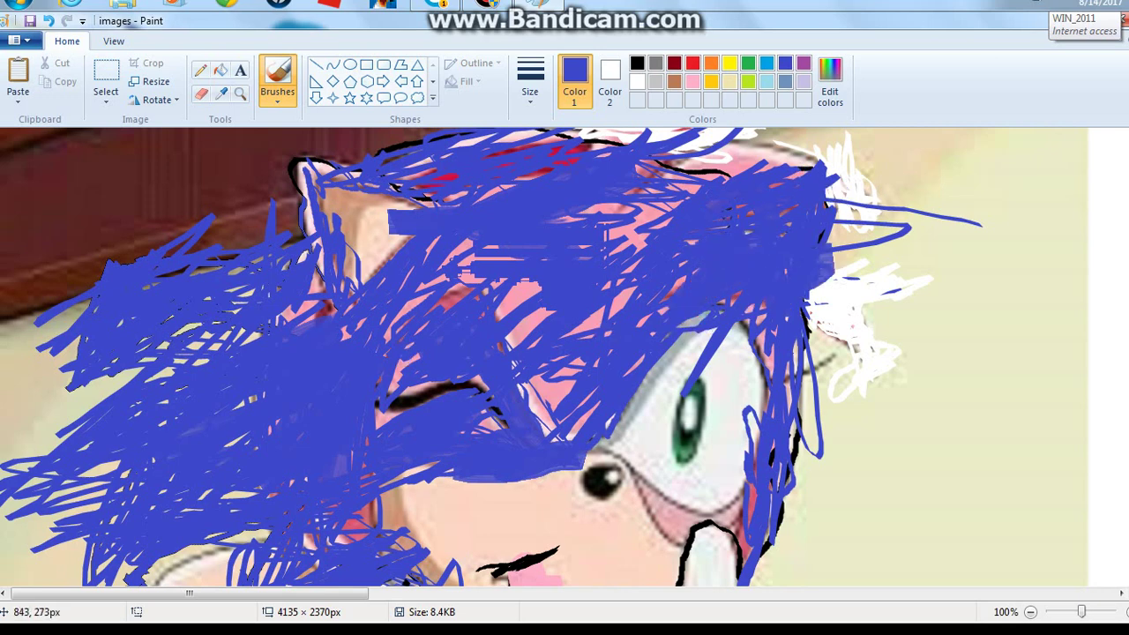
pyautogui.moveTo(652, 297)
pyautogui.mouseDown()
pyautogui.moveTo(533, 319)
pyautogui.moveTo(664, 294)
pyautogui.moveTo(511, 406)
pyautogui.moveTo(547, 313)
pyautogui.mouseUp()
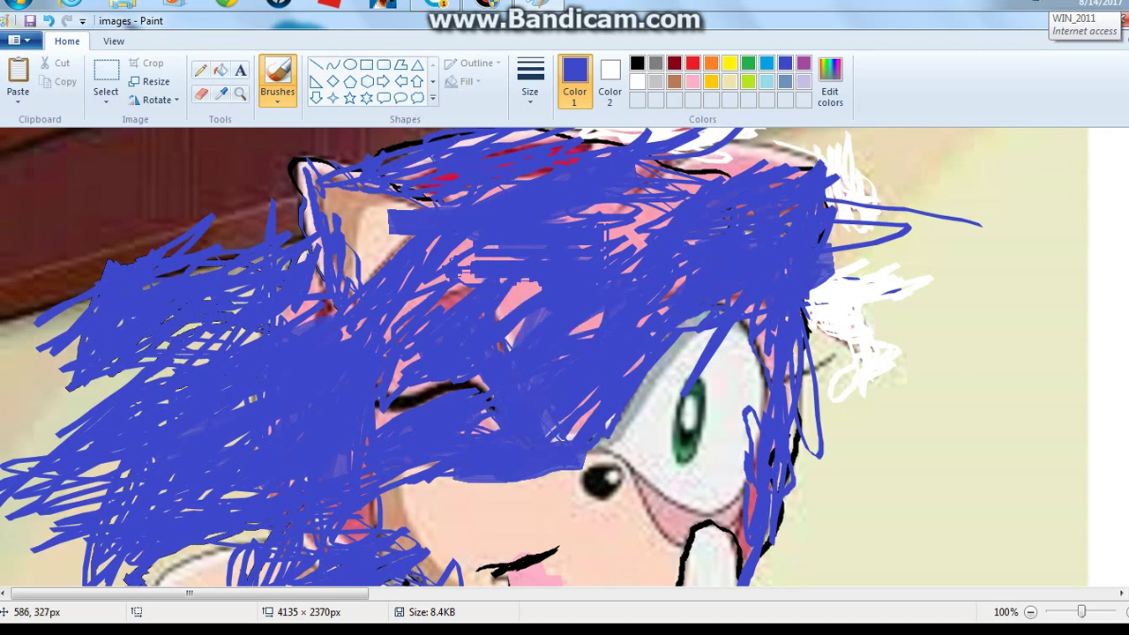
pyautogui.moveTo(530, 342)
pyautogui.mouseDown()
pyautogui.moveTo(531, 248)
pyautogui.moveTo(541, 336)
pyautogui.moveTo(533, 256)
pyautogui.moveTo(620, 183)
pyautogui.mouseUp()
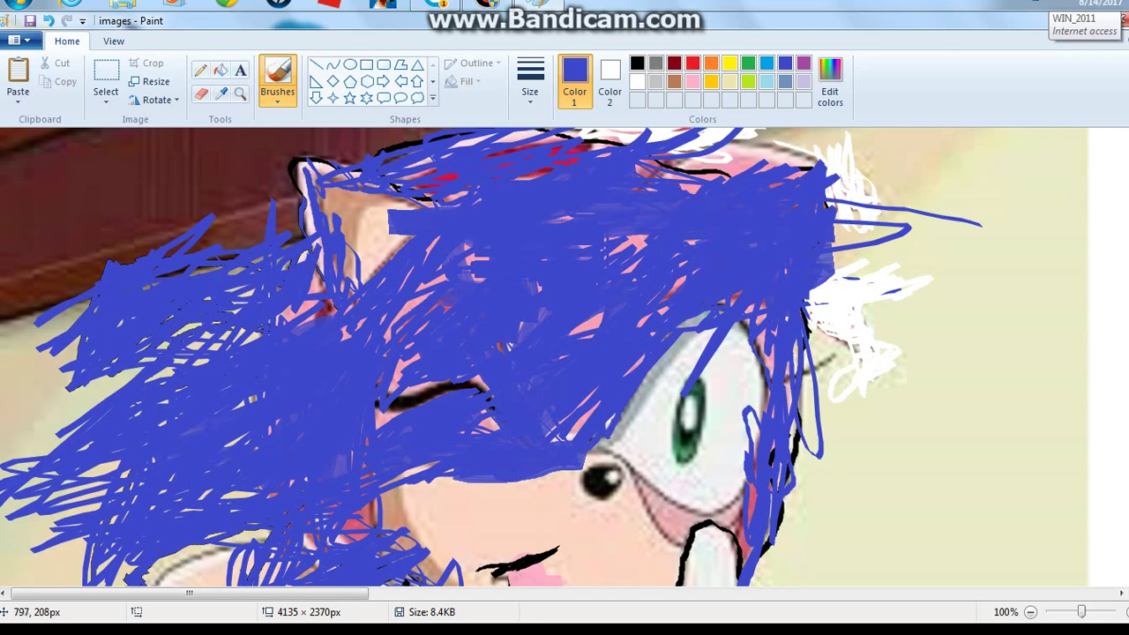
# Draw black finger lines on the raised glove and thicken the thumb's lower edge with the black airbrush
pyautogui.scroll(-10, 703, 244)
pyautogui.scroll(8, 703, 244)
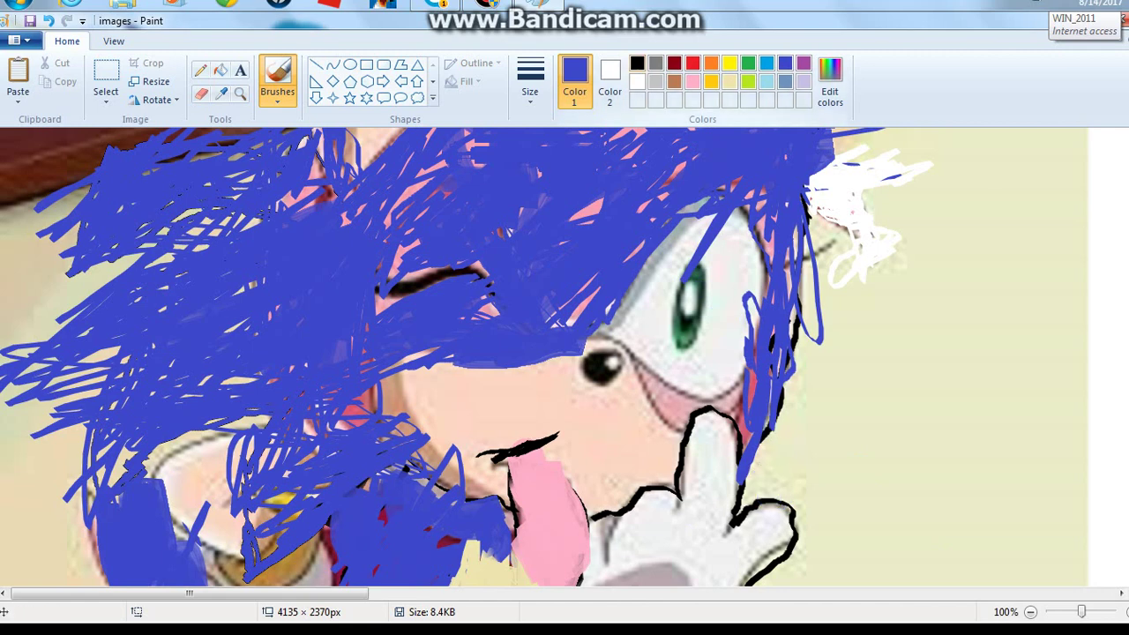
pyautogui.click(637, 63)
pyautogui.click(277, 97)
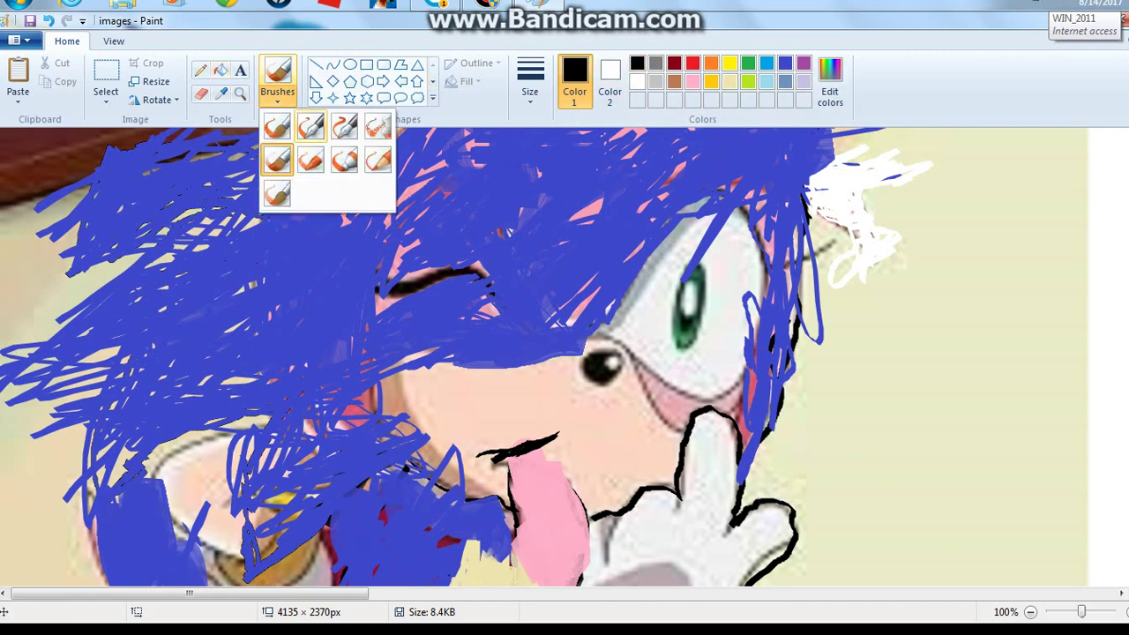
pyautogui.click(377, 126)
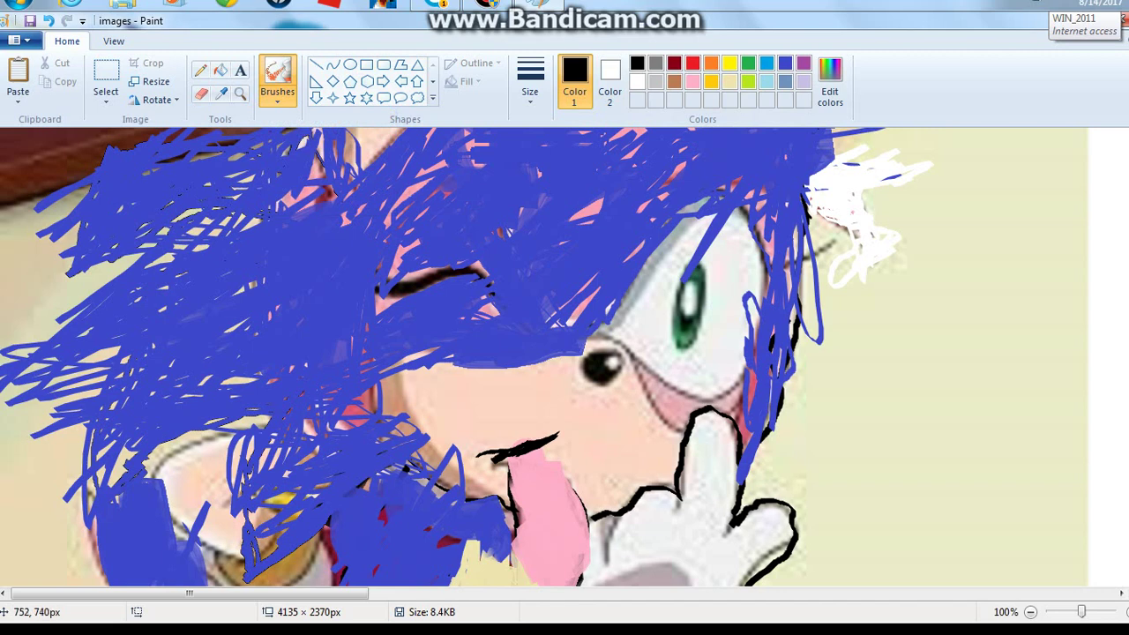
pyautogui.moveTo(609, 527)
pyautogui.mouseDown()
pyautogui.moveTo(605, 559)
pyautogui.moveTo(608, 523)
pyautogui.moveTo(594, 516)
pyautogui.moveTo(675, 504)
pyautogui.moveTo(671, 545)
pyautogui.mouseUp()
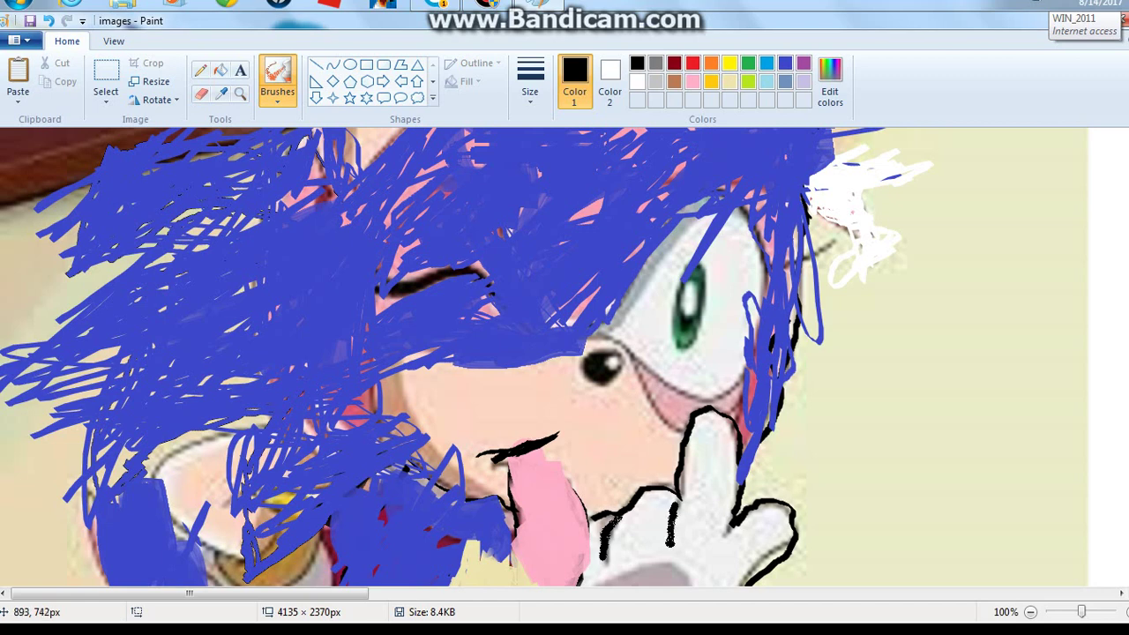
pyautogui.moveTo(749, 588)
pyautogui.mouseDown()
pyautogui.moveTo(783, 548)
pyautogui.moveTo(777, 556)
pyautogui.mouseUp()
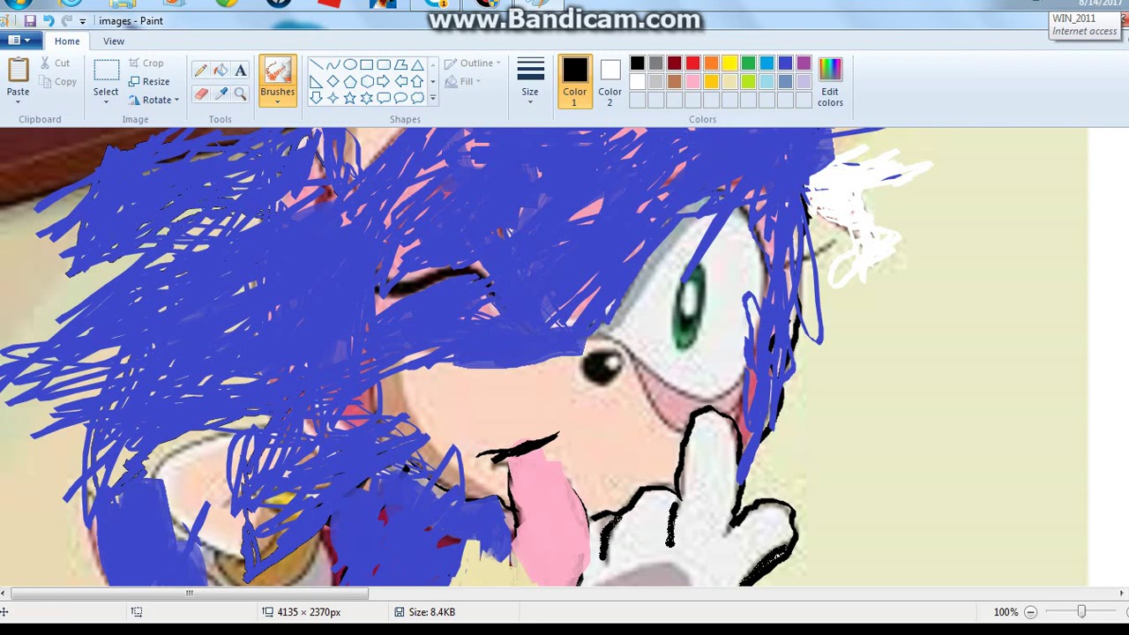
# Spray indigo over light gaps in the back hair and on the open eye's iris, and make Color 2 green
pyautogui.click(785, 63)
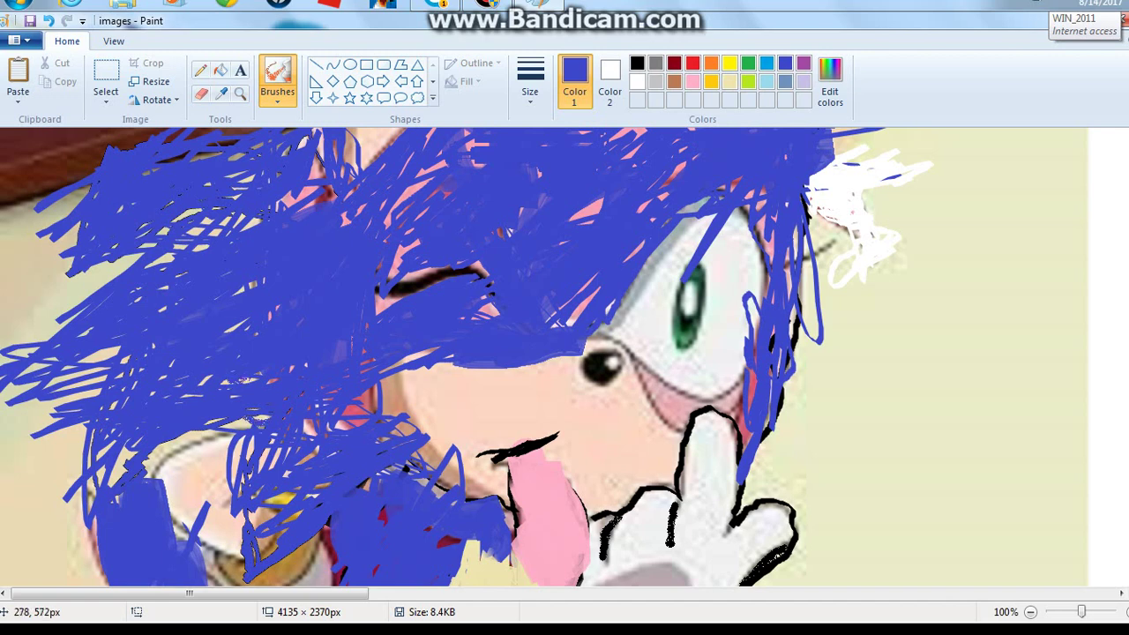
pyautogui.moveTo(106, 276)
pyautogui.mouseDown()
pyautogui.moveTo(267, 180)
pyautogui.moveTo(228, 208)
pyautogui.mouseUp()
pyautogui.click(609, 83)
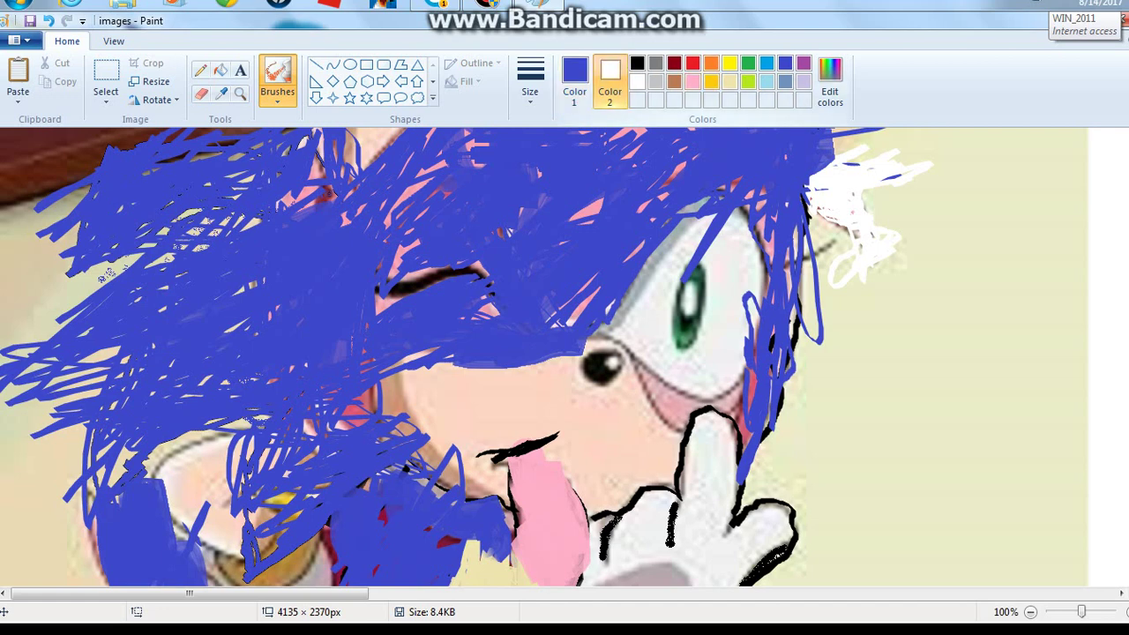
pyautogui.click(637, 64)
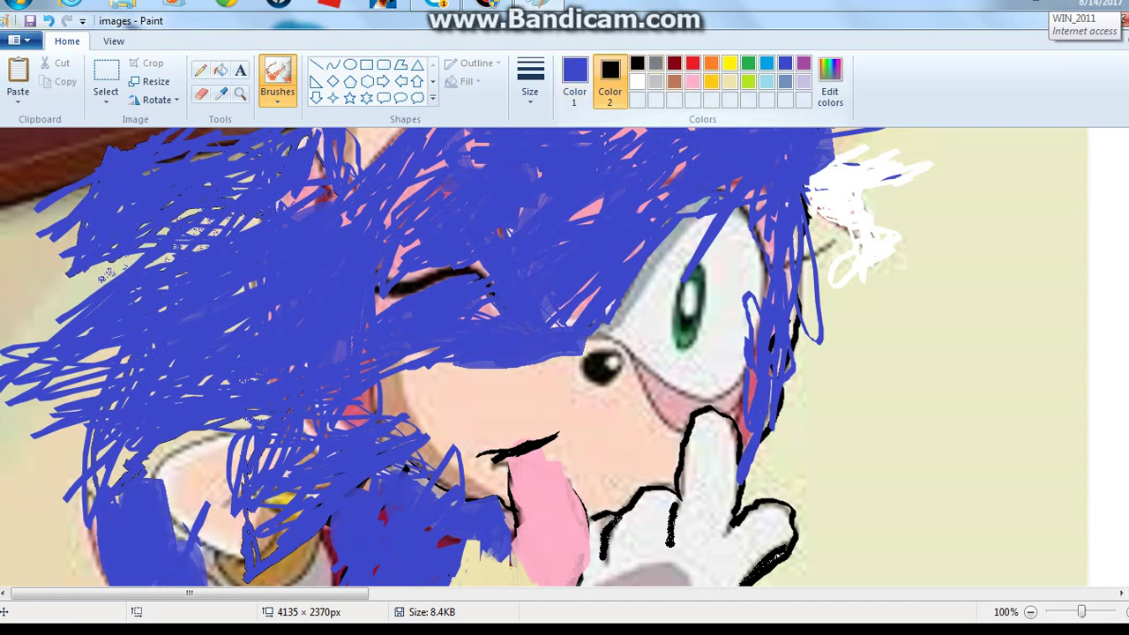
pyautogui.click(748, 63)
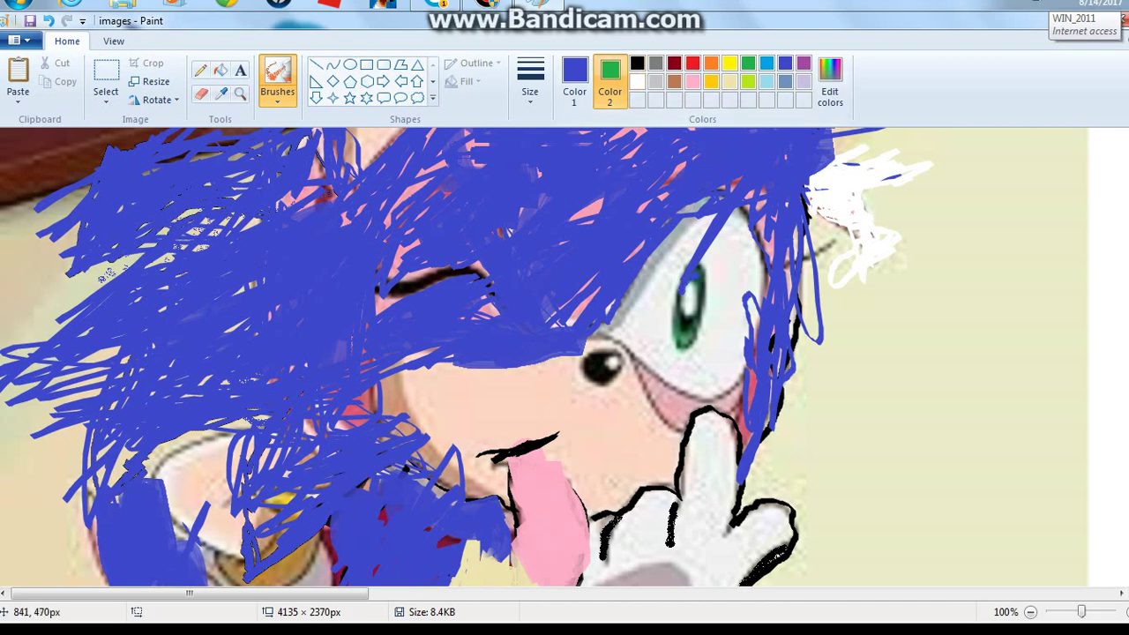
pyautogui.moveTo(701, 282); pyautogui.dragTo(708, 293)
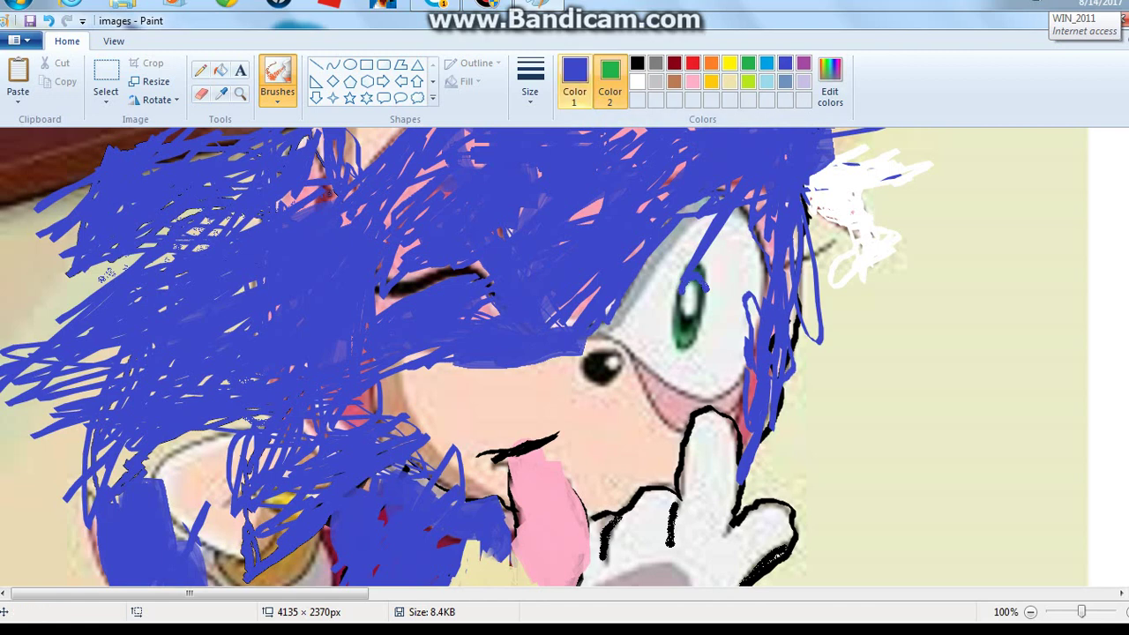
pyautogui.click(574, 81)
pyautogui.moveTo(707, 294)
pyautogui.mouseDown()
pyautogui.moveTo(704, 310)
pyautogui.moveTo(698, 289)
pyautogui.mouseUp()
# Ring the open eye's iris in green with the airbrush and spray a small green mark on the plain background
pyautogui.click(748, 63)
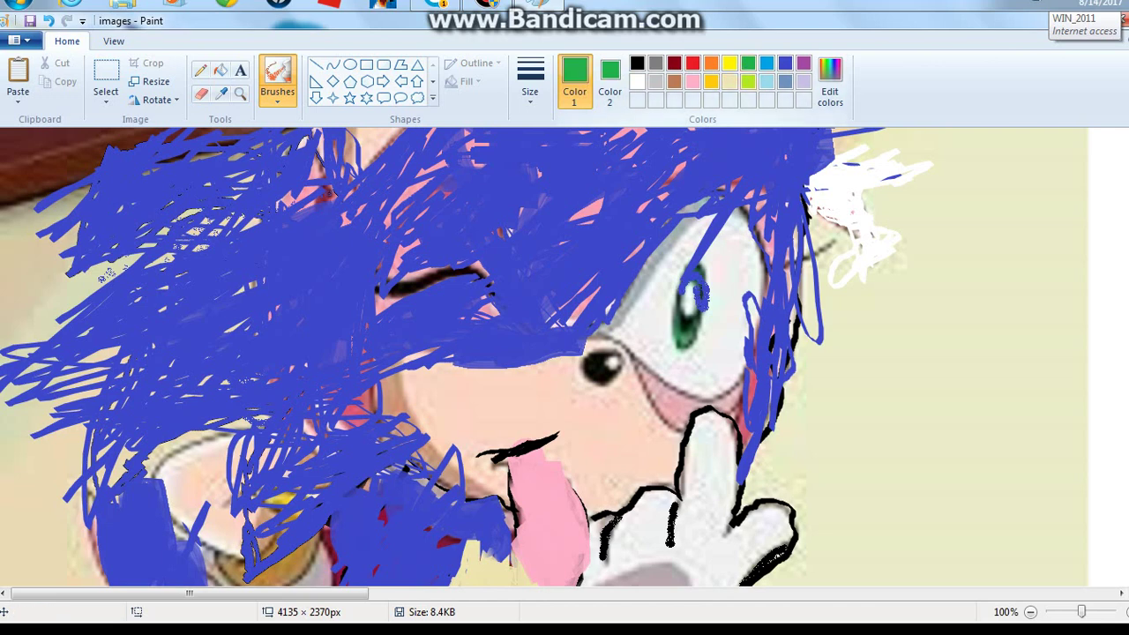
pyautogui.moveTo(704, 280)
pyautogui.mouseDown()
pyautogui.moveTo(710, 320)
pyautogui.moveTo(693, 339)
pyautogui.moveTo(678, 314)
pyautogui.moveTo(680, 279)
pyautogui.moveTo(701, 281)
pyautogui.moveTo(705, 339)
pyautogui.mouseUp()
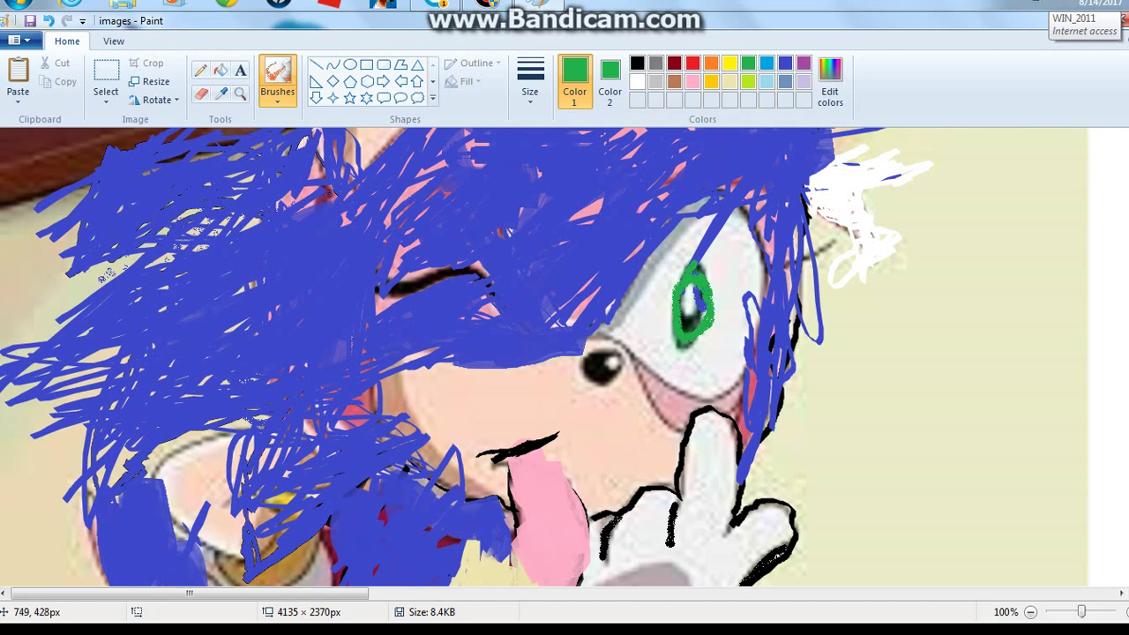
pyautogui.moveTo(1064, 303)
pyautogui.mouseDown()
pyautogui.moveTo(1059, 333)
pyautogui.moveTo(1071, 317)
pyautogui.mouseUp()
# Trace over the stray indigo line above the iris in green with the plain brush
pyautogui.click(277, 97)
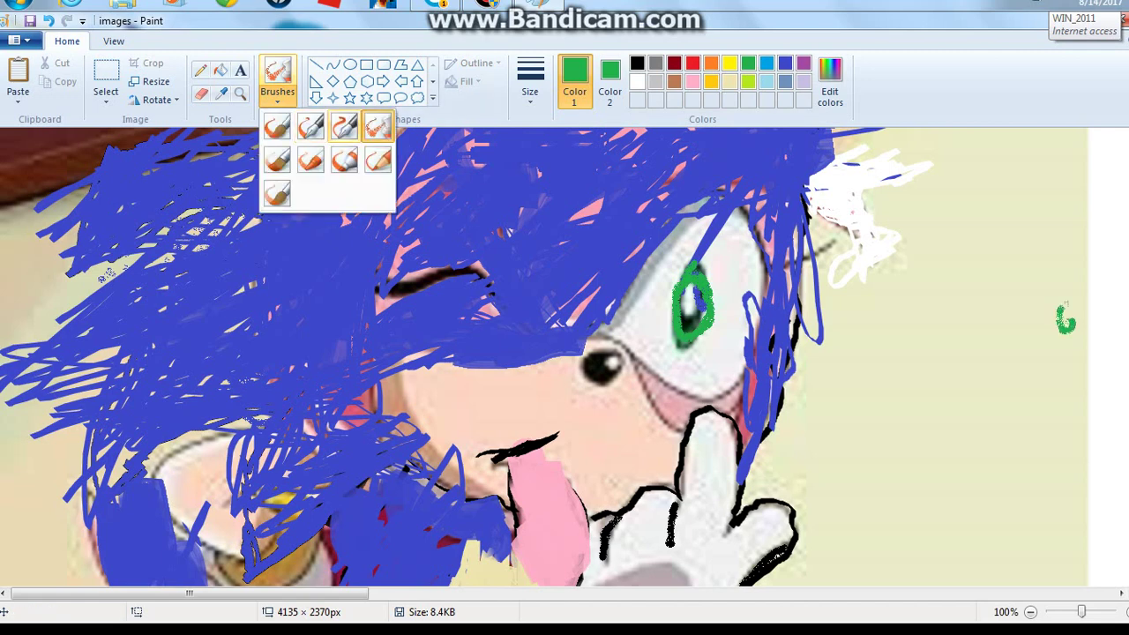
pyautogui.click(345, 120)
pyautogui.click(277, 97)
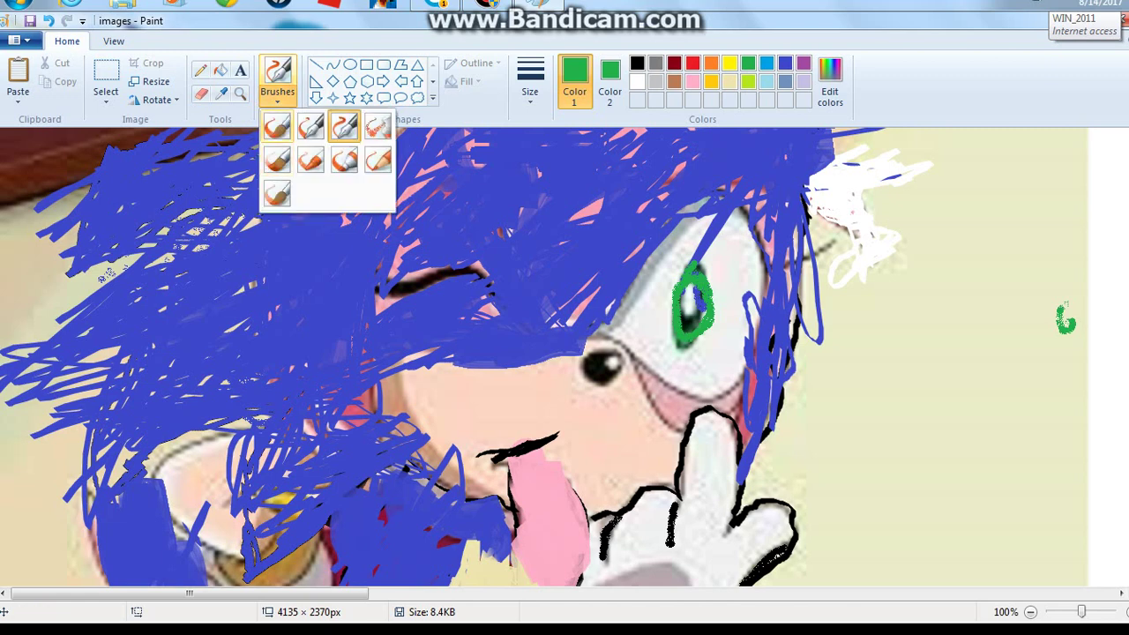
pyautogui.click(277, 126)
pyautogui.moveTo(700, 256); pyautogui.dragTo(710, 241)
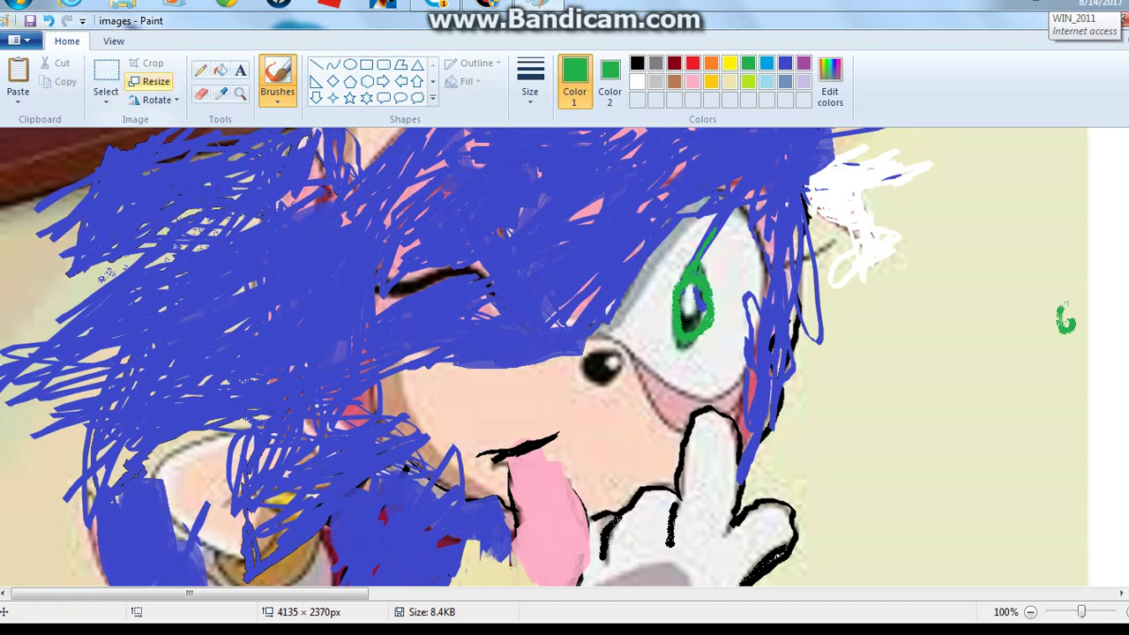
# Clear a 56 × 67 px area above the iris to green and move a narrow green piece beyond the picture's edge
pyautogui.click(105, 79)
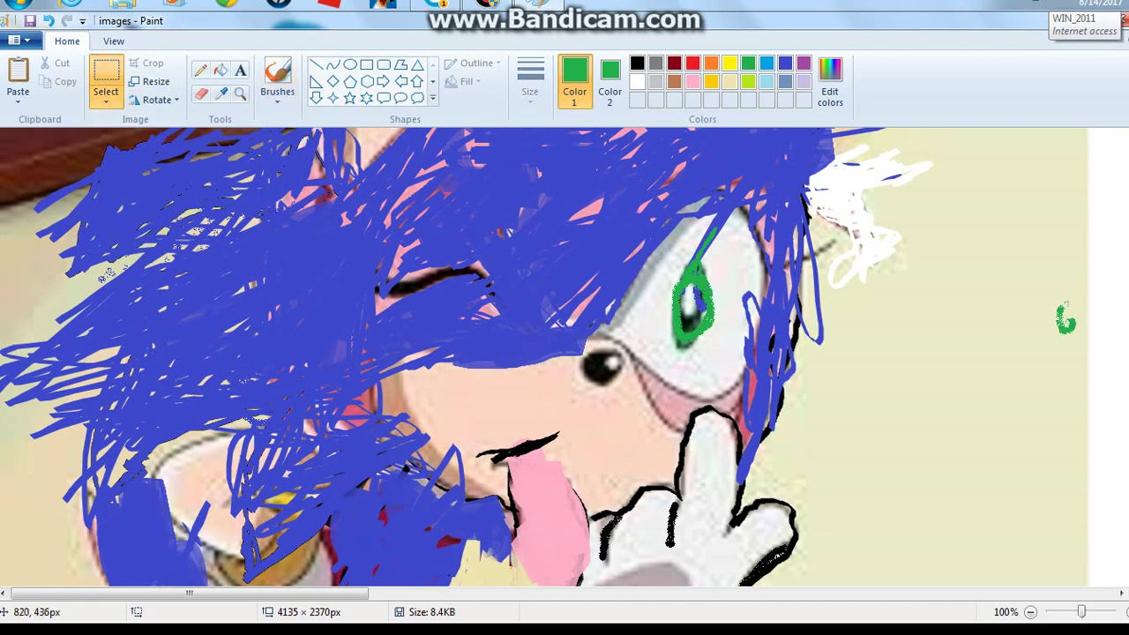
pyautogui.moveTo(689, 214)
pyautogui.mouseDown()
pyautogui.moveTo(734, 270)
pyautogui.moveTo(731, 258)
pyautogui.moveTo(957, 320)
pyautogui.moveTo(824, 301)
pyautogui.mouseUp()
pyautogui.press('Delete')
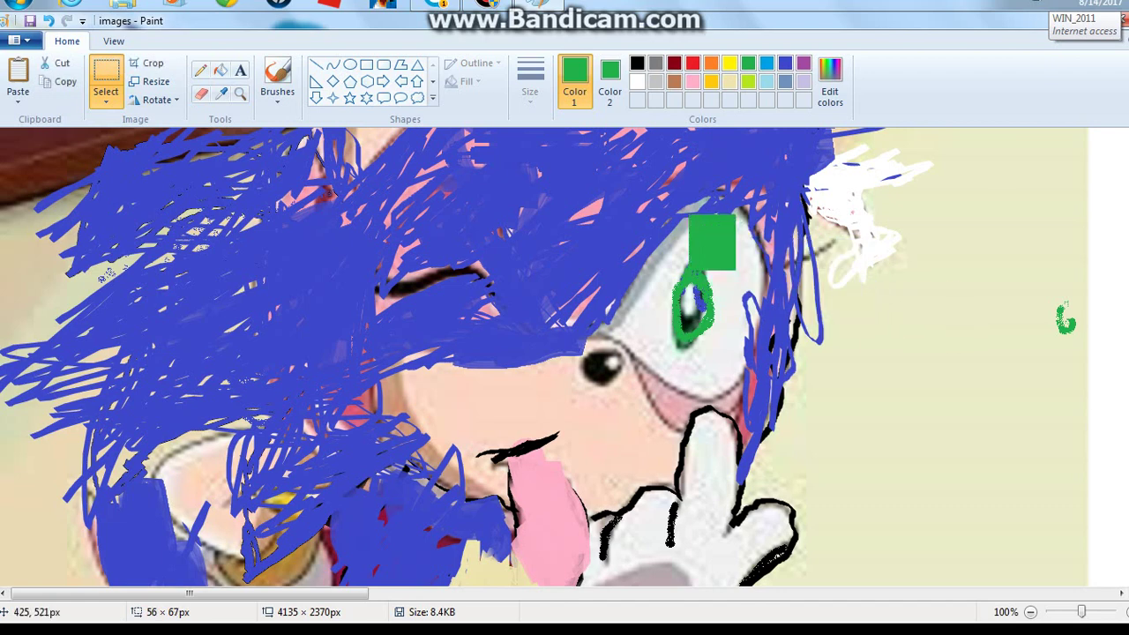
pyautogui.moveTo(706, 252); pyautogui.dragTo(1128, 341)
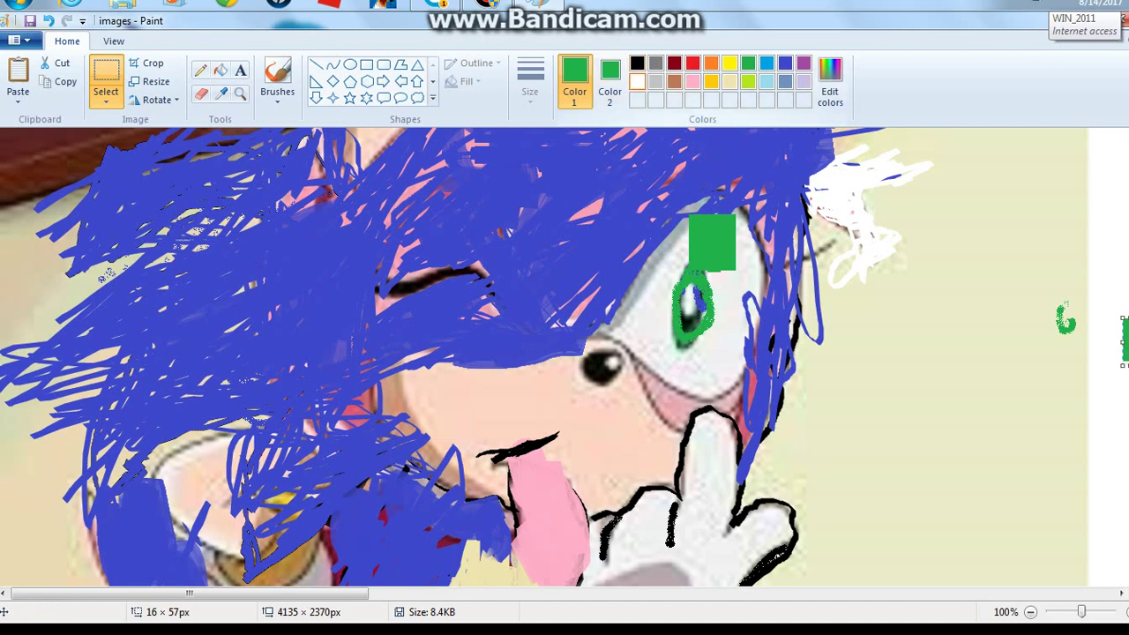
# Scribble white with the plain brush over the green block above the iris and along the white of the eye
pyautogui.click(637, 81)
pyautogui.moveTo(739, 257); pyautogui.dragTo(741, 275)
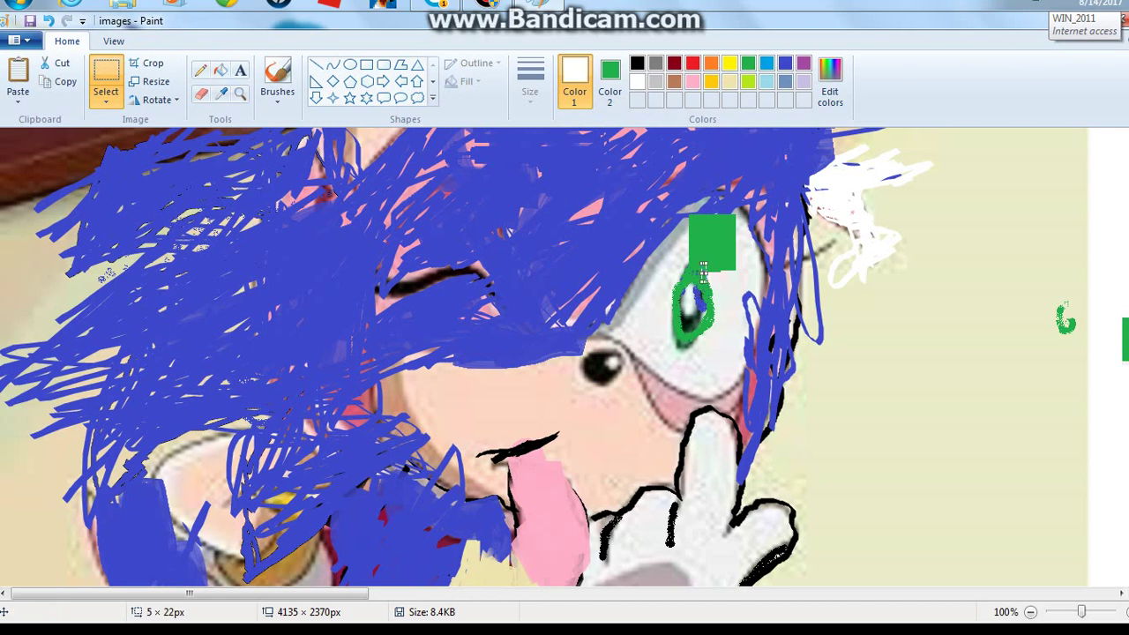
pyautogui.click(277, 81)
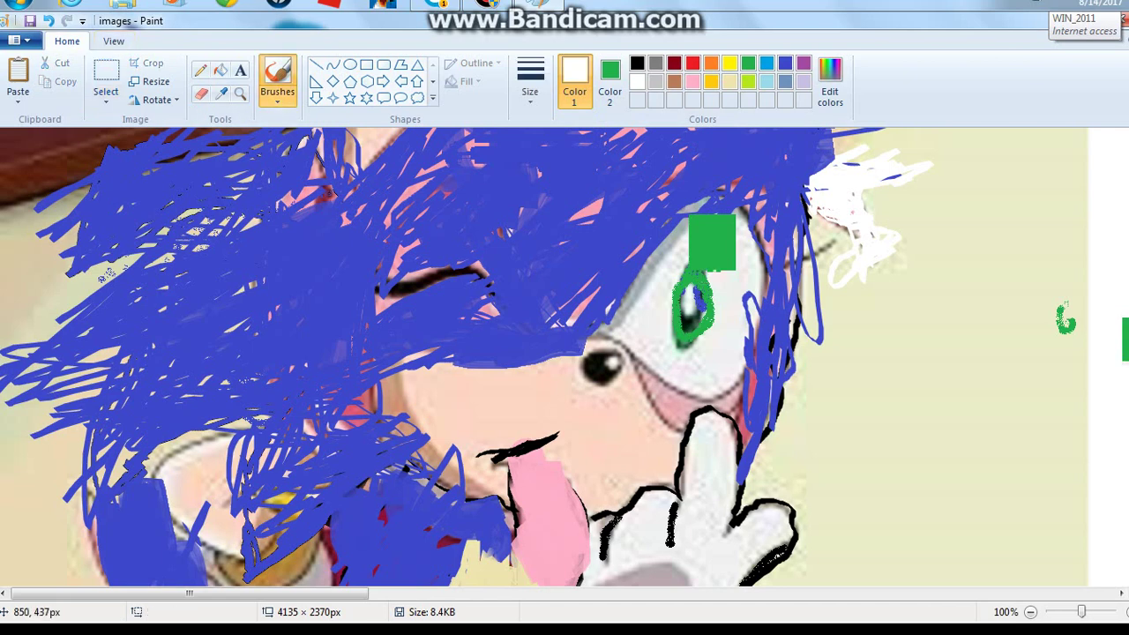
pyautogui.moveTo(712, 269)
pyautogui.mouseDown()
pyautogui.moveTo(681, 235)
pyautogui.moveTo(697, 267)
pyautogui.moveTo(732, 263)
pyautogui.moveTo(737, 231)
pyautogui.moveTo(732, 275)
pyautogui.moveTo(746, 295)
pyautogui.mouseUp()
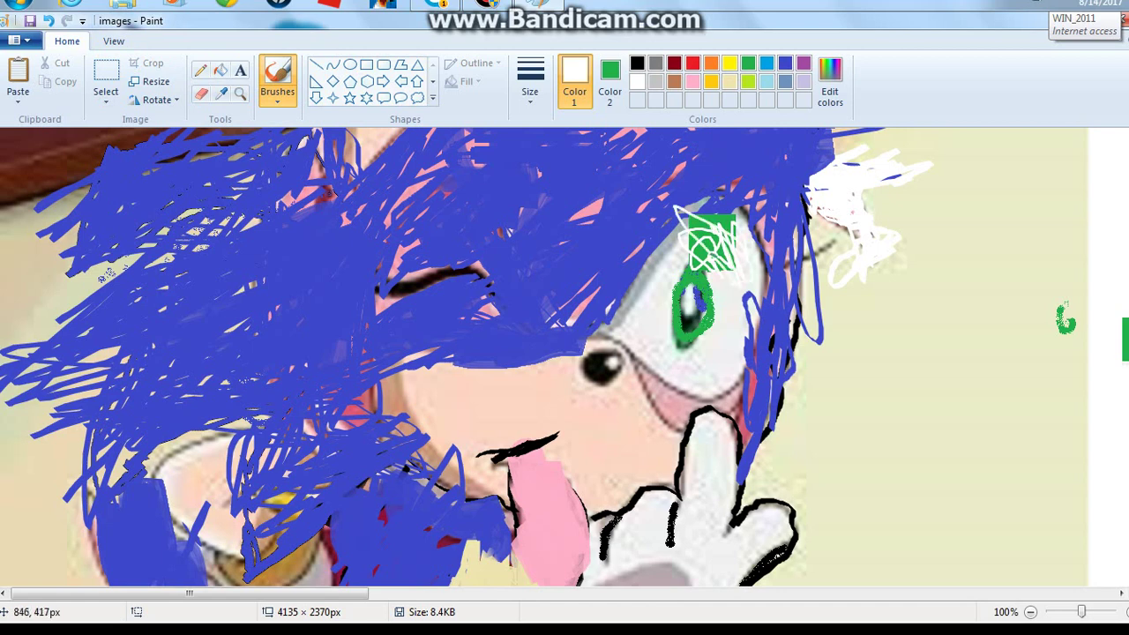
pyautogui.moveTo(706, 250)
pyautogui.mouseDown()
pyautogui.moveTo(720, 238)
pyautogui.moveTo(724, 262)
pyautogui.moveTo(697, 225)
pyautogui.moveTo(699, 255)
pyautogui.moveTo(728, 231)
pyautogui.moveTo(705, 247)
pyautogui.mouseUp()
pyautogui.moveTo(739, 208)
pyautogui.mouseDown()
pyautogui.moveTo(723, 323)
pyautogui.moveTo(757, 286)
pyautogui.moveTo(753, 328)
pyautogui.mouseUp()
pyautogui.moveTo(698, 355); pyautogui.dragTo(713, 385)
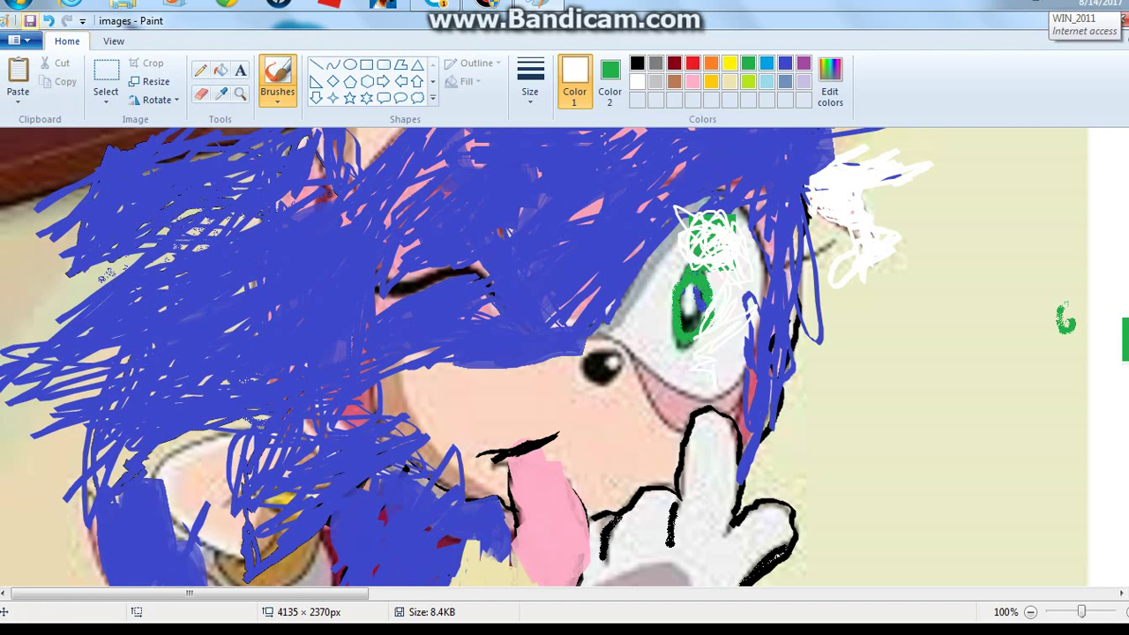
# Save the picture and set it as the desktop background
pyautogui.hotkey('ctrl', 's')
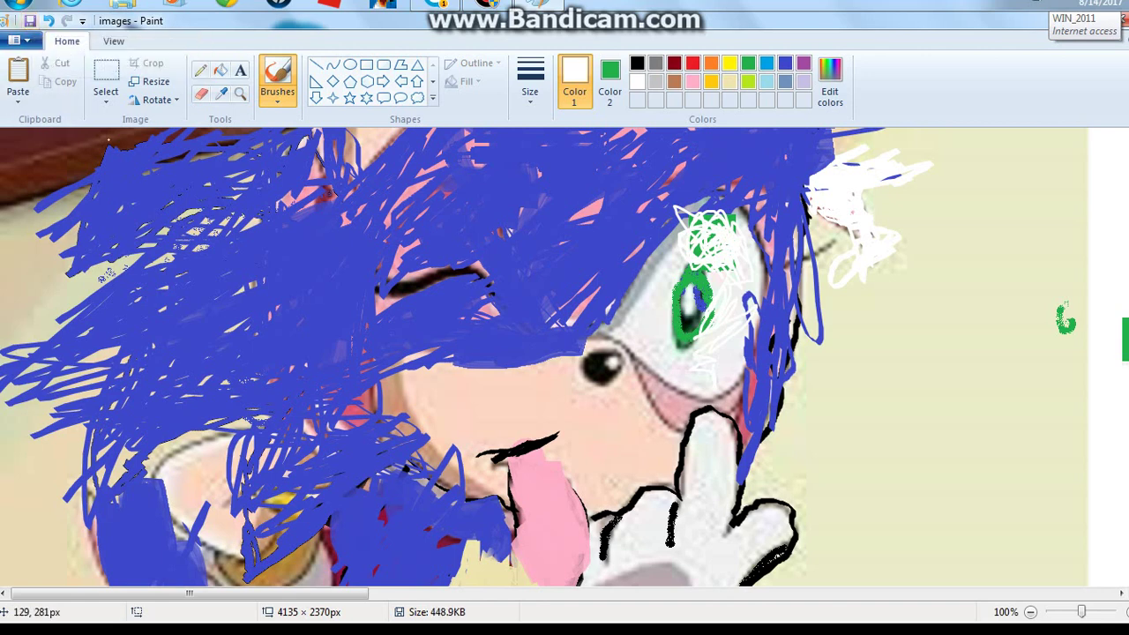
pyautogui.click(19, 41)
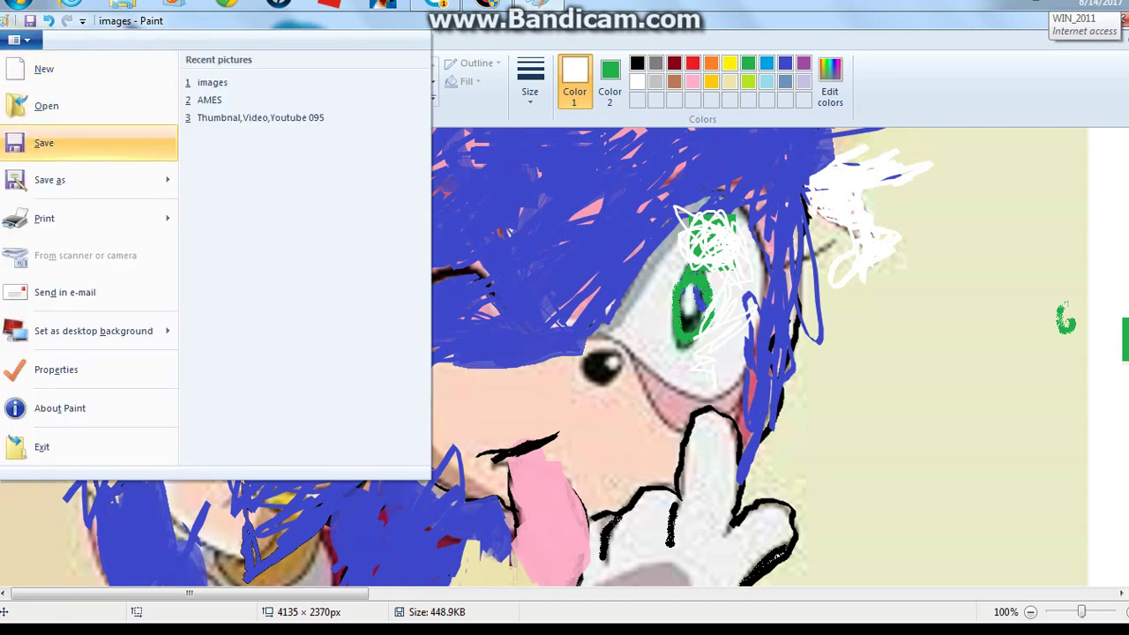
pyautogui.click(44, 143)
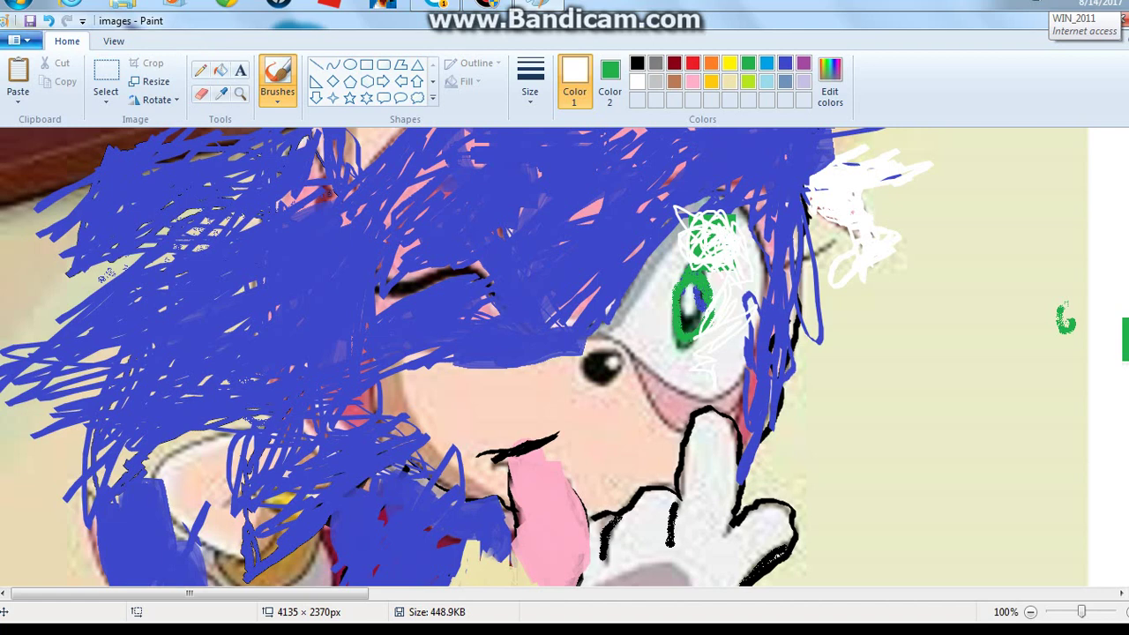
pyautogui.click(17, 41)
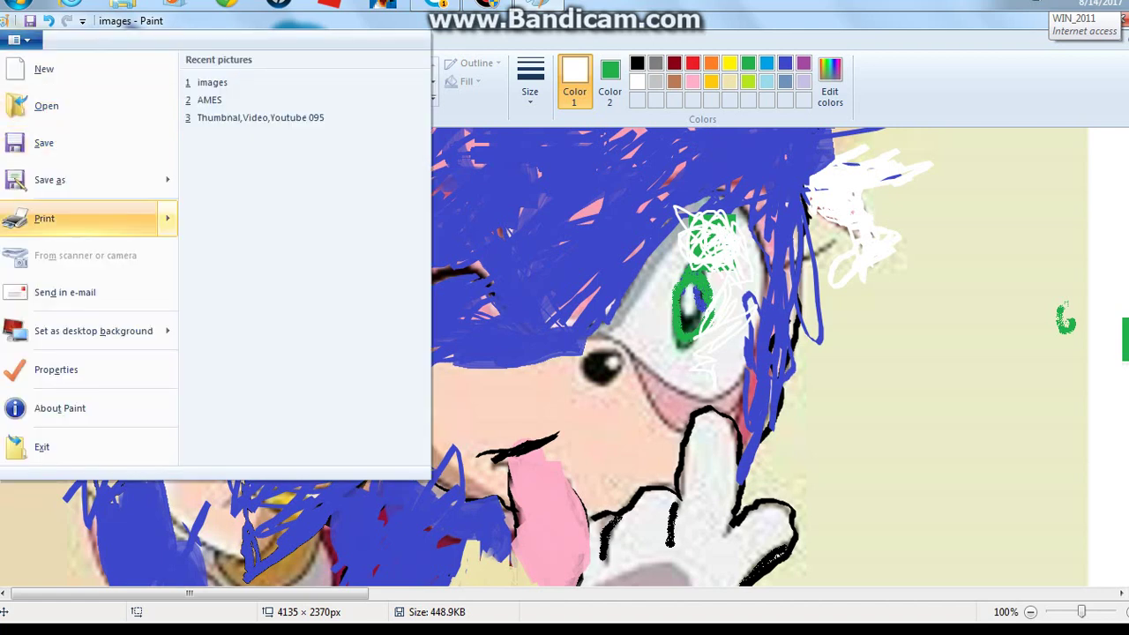
pyautogui.click(93, 331)
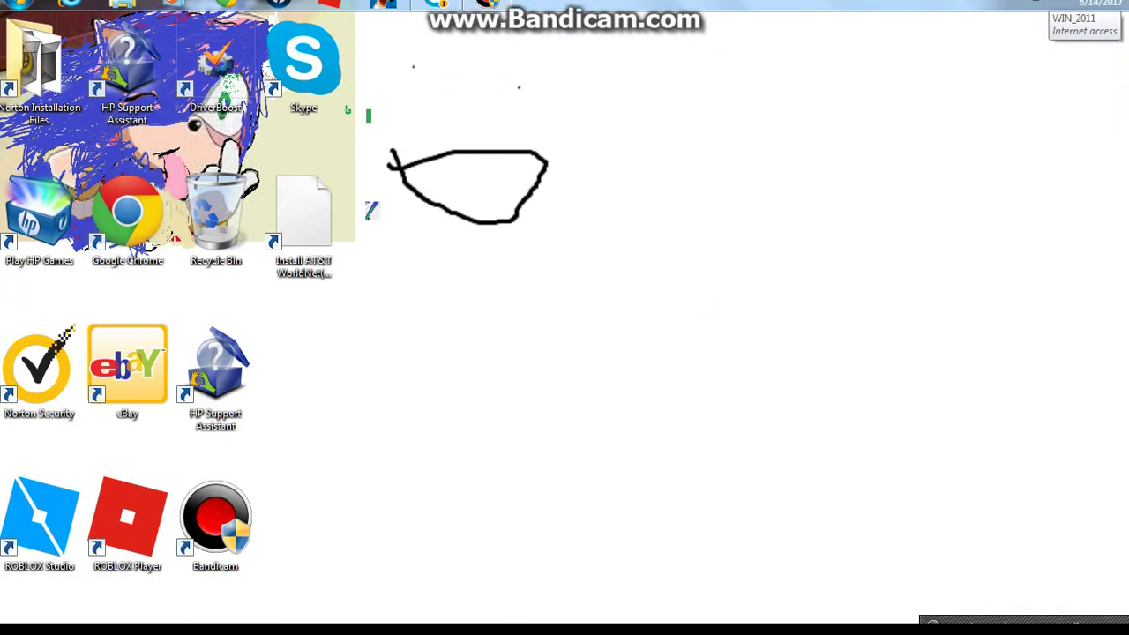
# Turn on screen drawing and handwrite a large dark blue word ending in an exclamation mark across the desktop
pyautogui.hotkey('ctrl', 'alt', 'd')
pyautogui.moveTo(446, 180)
pyautogui.mouseDown()
pyautogui.moveTo(412, 322)
pyautogui.moveTo(511, 183)
pyautogui.moveTo(467, 202)
pyautogui.mouseUp()
pyautogui.moveTo(522, 284)
pyautogui.mouseDown()
pyautogui.moveTo(575, 275)
pyautogui.moveTo(508, 279)
pyautogui.mouseUp()
pyautogui.moveTo(594, 294)
pyautogui.mouseDown()
pyautogui.moveTo(612, 251)
pyautogui.moveTo(646, 309)
pyautogui.moveTo(711, 310)
pyautogui.moveTo(694, 260)
pyautogui.moveTo(710, 264)
pyautogui.mouseUp()
pyautogui.moveTo(736, 346)
pyautogui.mouseDown()
pyautogui.moveTo(756, 296)
pyautogui.moveTo(741, 302)
pyautogui.moveTo(721, 277)
pyautogui.mouseUp()
pyautogui.moveTo(810, 332)
pyautogui.mouseDown()
pyautogui.moveTo(785, 284)
pyautogui.moveTo(821, 290)
pyautogui.moveTo(818, 309)
pyautogui.moveTo(845, 349)
pyautogui.moveTo(806, 291)
pyautogui.mouseUp()
pyautogui.moveTo(924, 347); pyautogui.dragTo(918, 259)
pyautogui.moveTo(977, 311)
pyautogui.mouseDown()
pyautogui.moveTo(997, 335)
pyautogui.moveTo(963, 290)
pyautogui.moveTo(953, 212)
pyautogui.moveTo(951, 193)
pyautogui.moveTo(976, 163)
pyautogui.mouseUp()
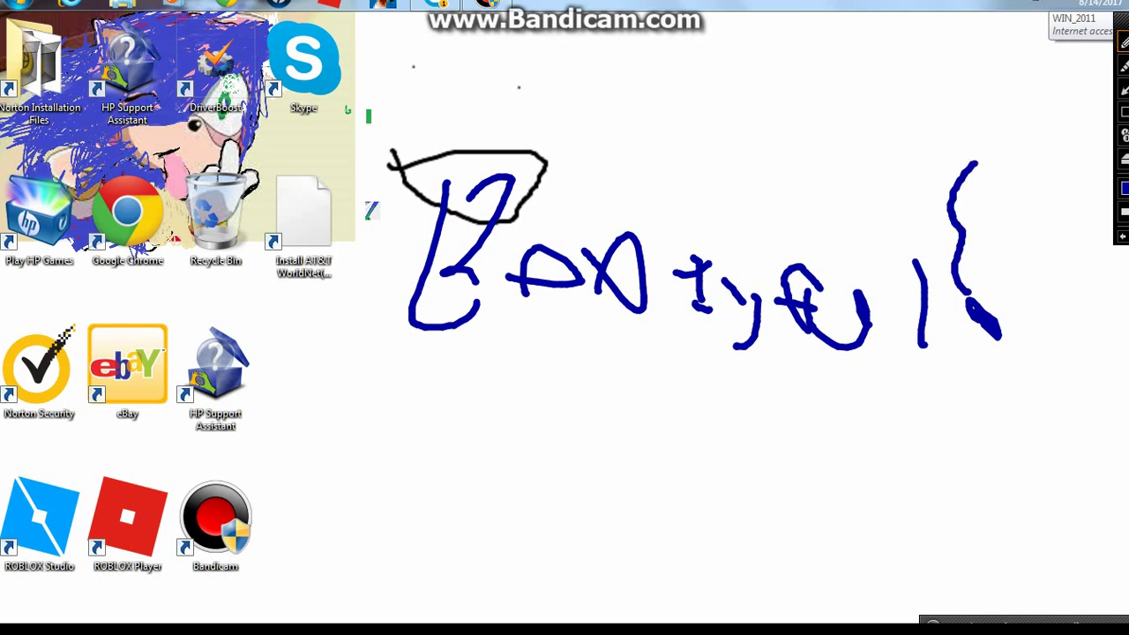